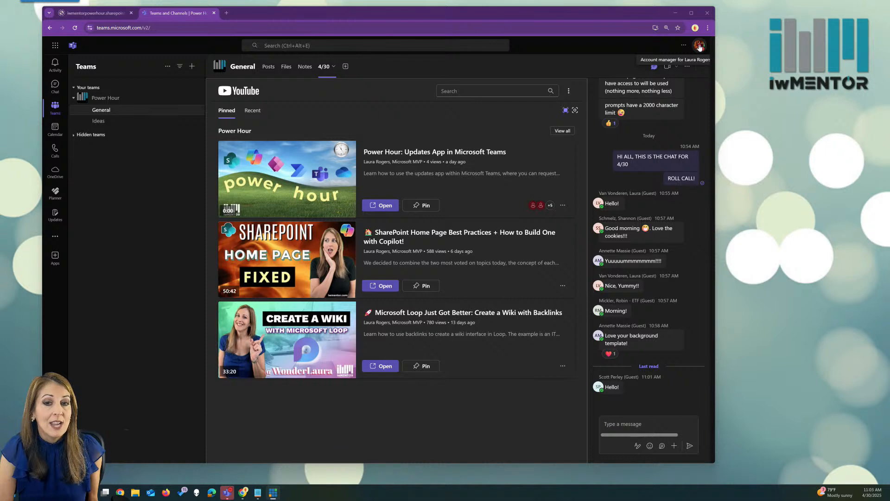
# View the signed-in account's details in the browser version of Teams and close them.
pyautogui.click(700, 47)
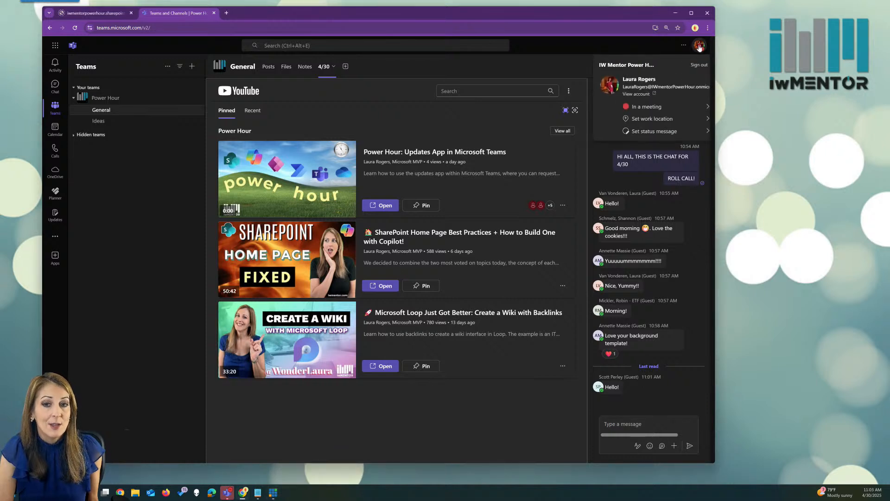
pyautogui.click(634, 47)
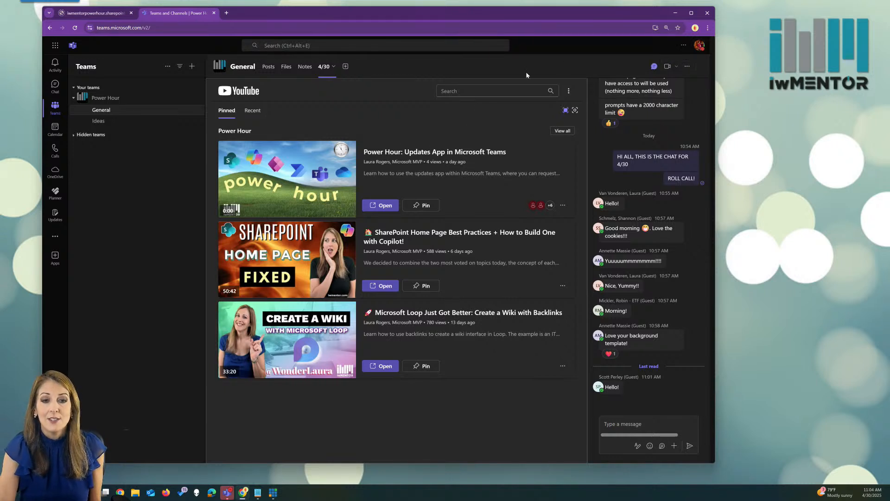
# Move the browser window off this screen, bring in the Teams desktop window showing Updates, and maximize it.
pyautogui.moveTo(533, 14); pyautogui.dragTo(0, 51)
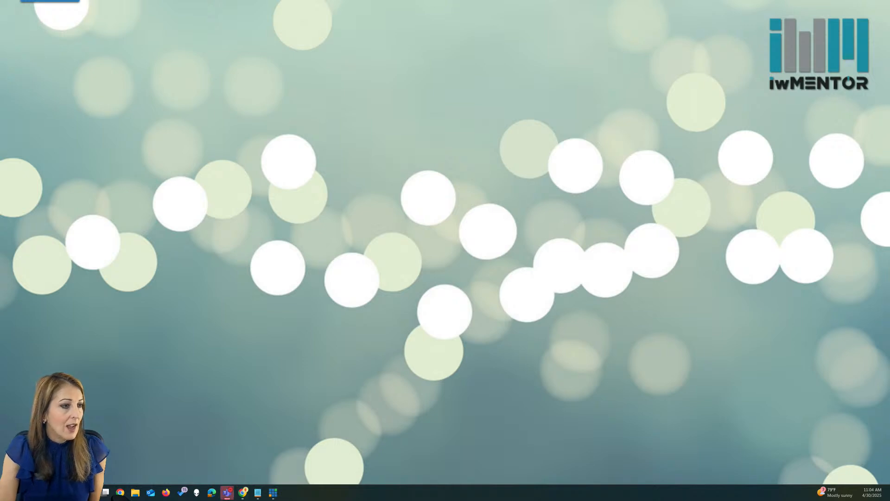
pyautogui.moveTo(0, 47); pyautogui.dragTo(323, 32)
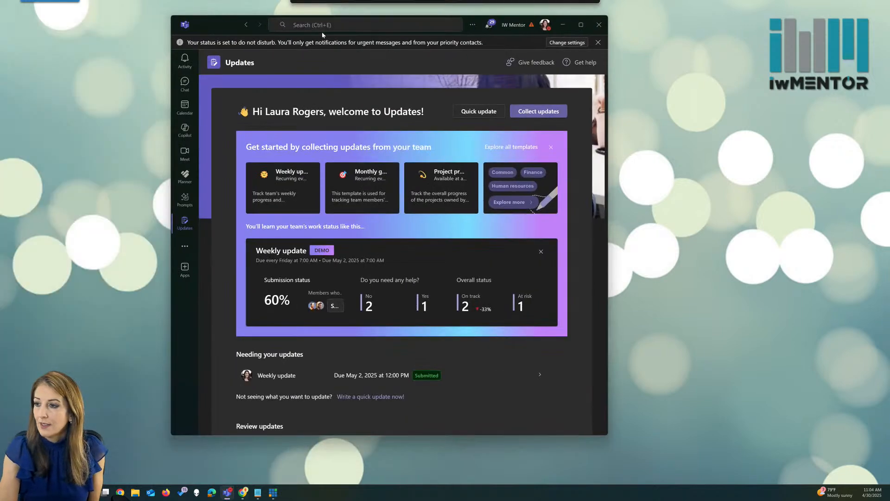
pyautogui.click(580, 25)
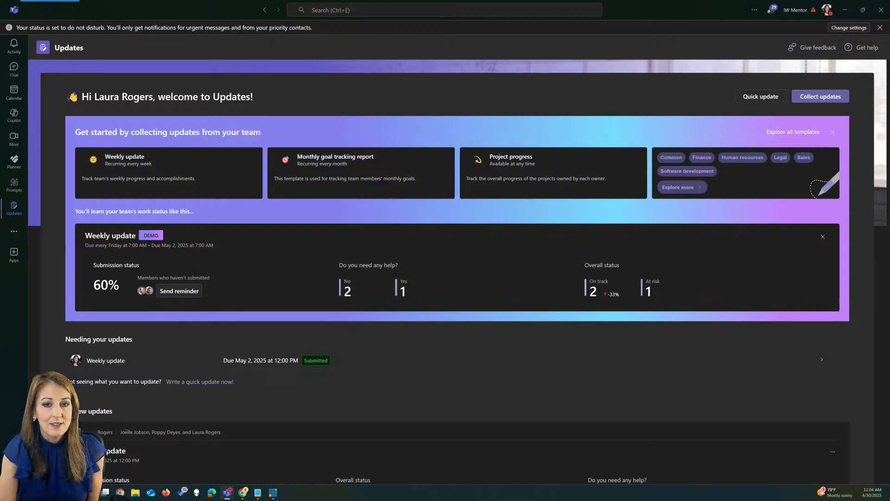
# View the additional Teams apps that are not pinned and close the list.
pyautogui.hotkey('alt', 'Tab')
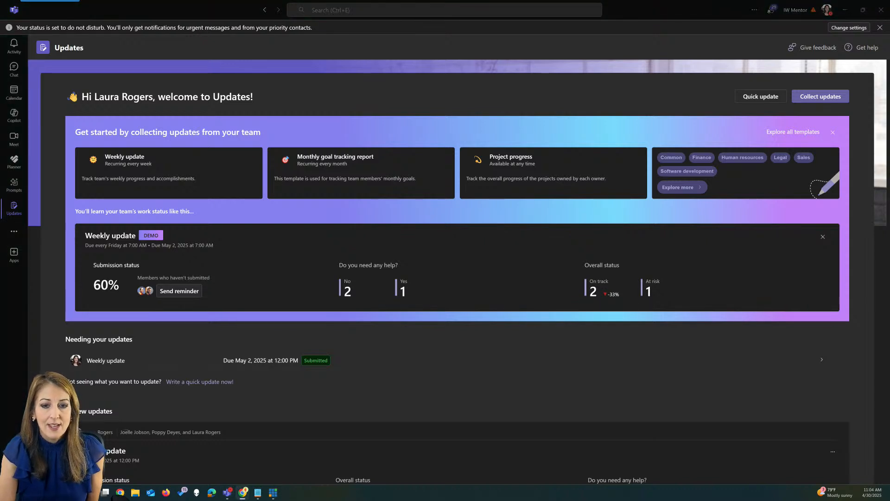
pyautogui.click(14, 231)
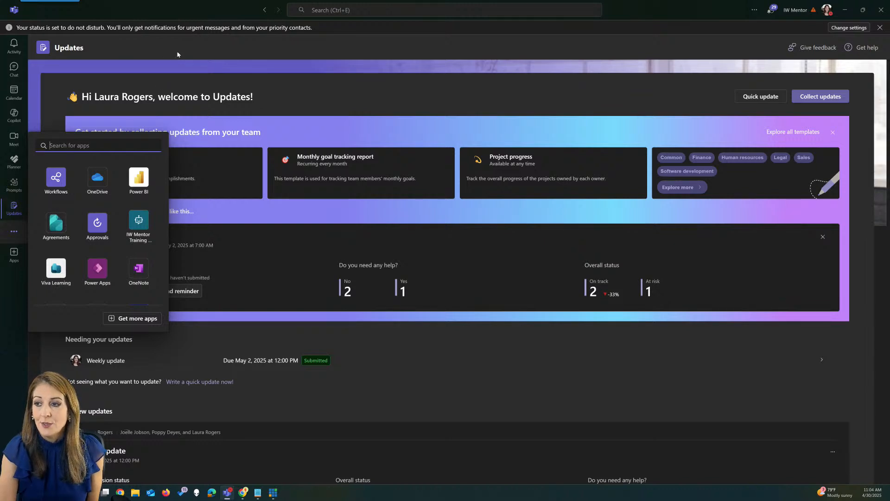
pyautogui.click(163, 41)
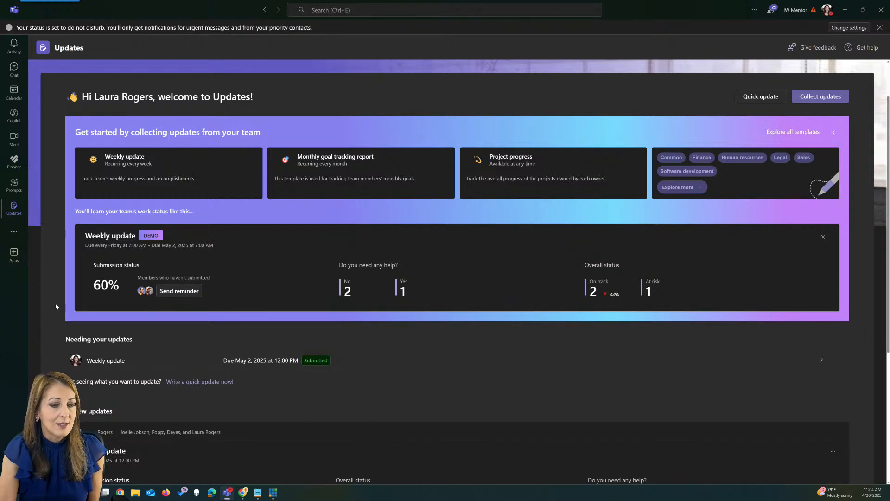
pyautogui.hotkey('alt', 'Tab')
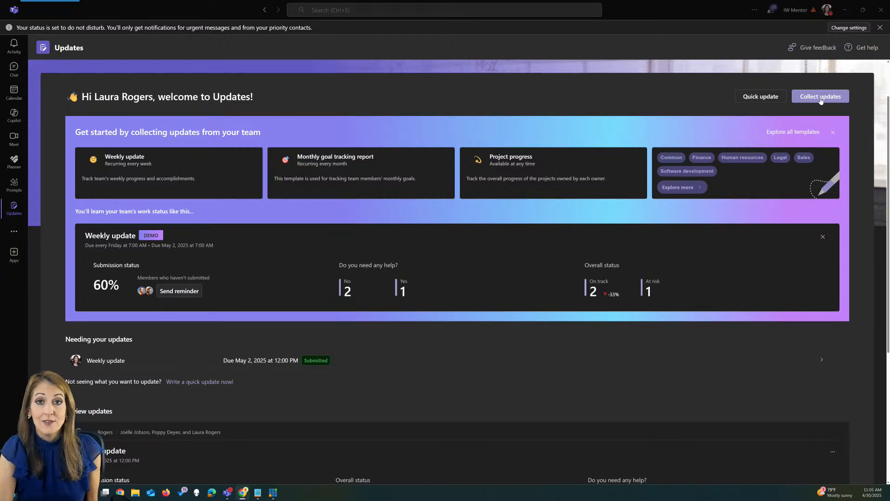
# View the blank Quick update form, dismissing the do-not-disturb notice, and return to the Updates homepage.
pyautogui.click(765, 99)
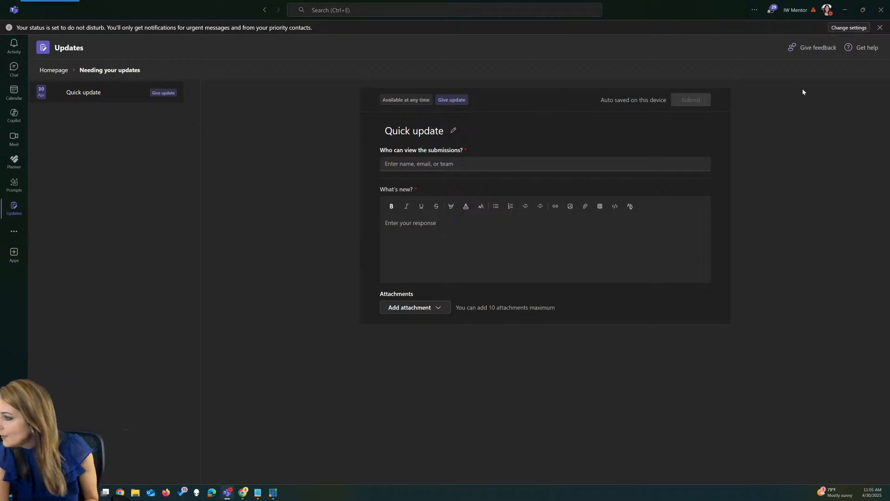
pyautogui.click(879, 27)
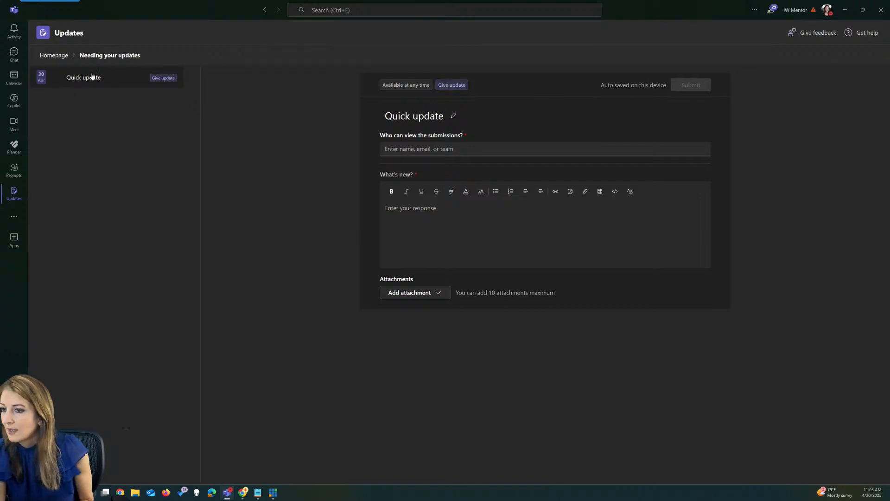
pyautogui.click(56, 56)
pyautogui.scroll(5, 59, 62)
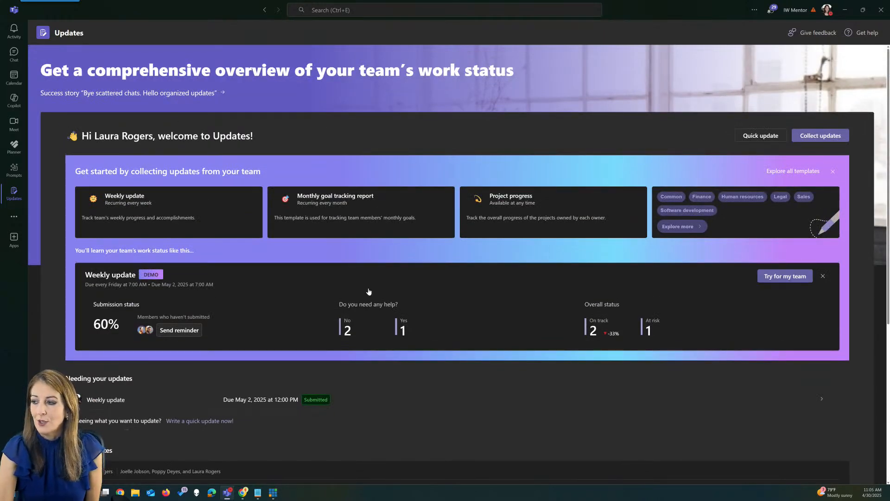
# Start collecting updates and preview the Weekly update template's sample outcome and form questions.
pyautogui.click(821, 136)
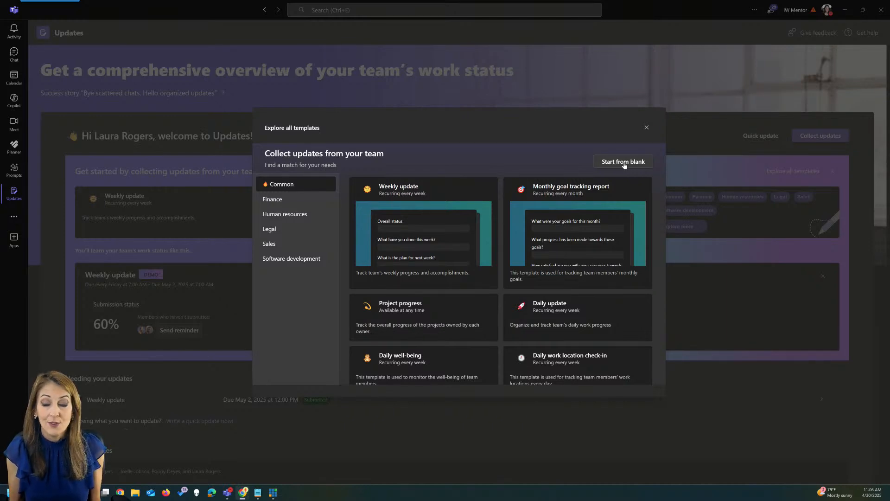
pyautogui.moveTo(446, 196)
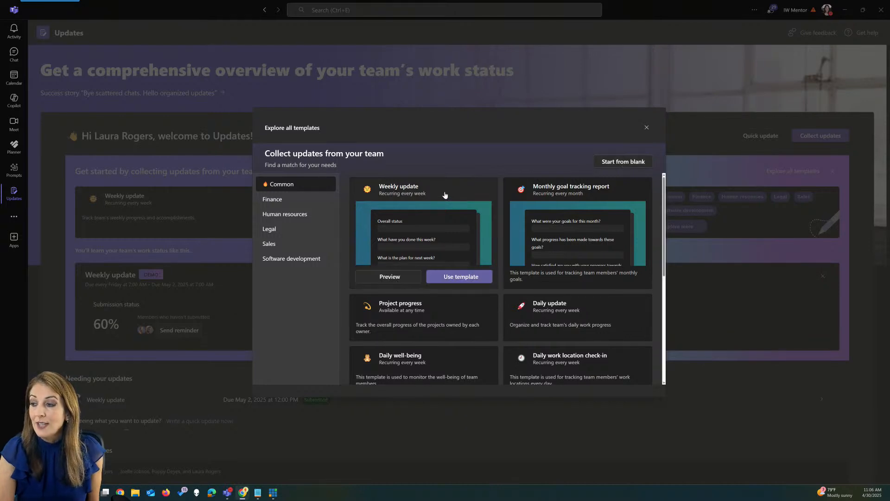
pyautogui.click(387, 277)
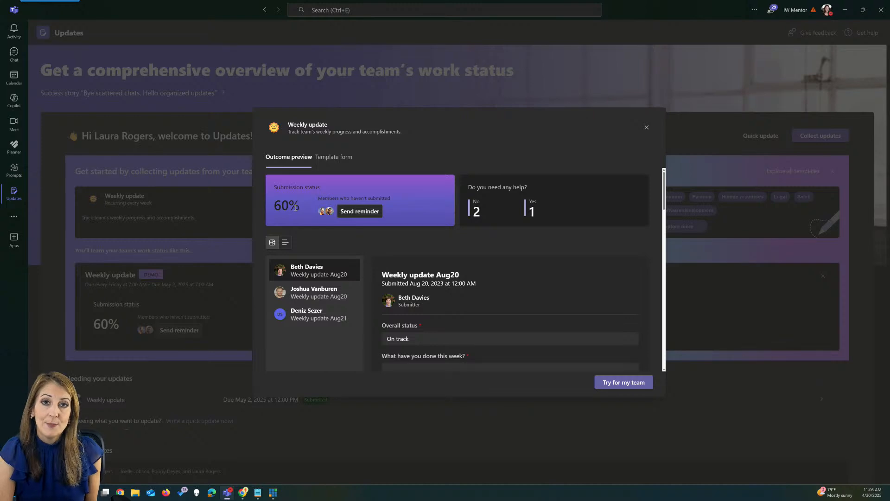
pyautogui.click(328, 157)
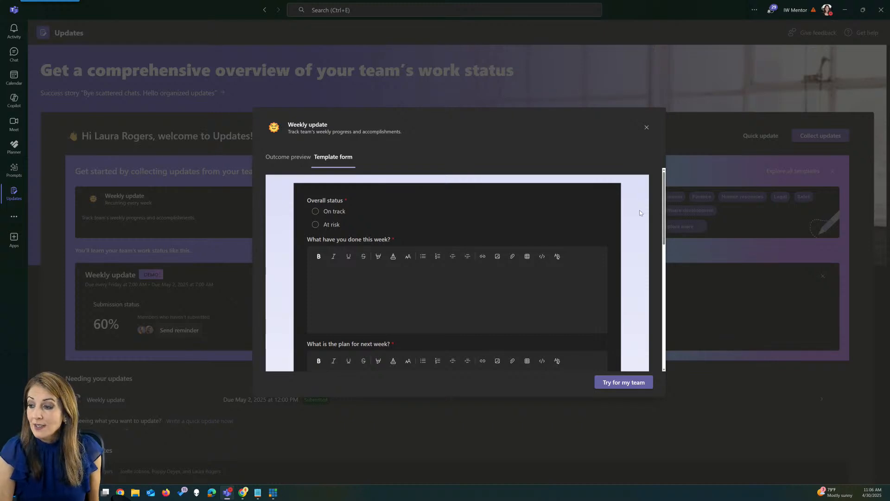
pyautogui.scroll(-1, 664, 210)
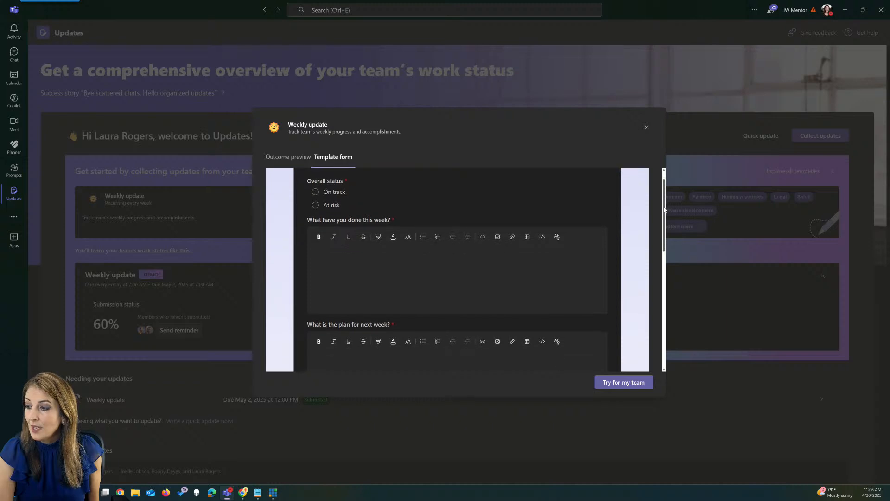
pyautogui.scroll(-1, 665, 210)
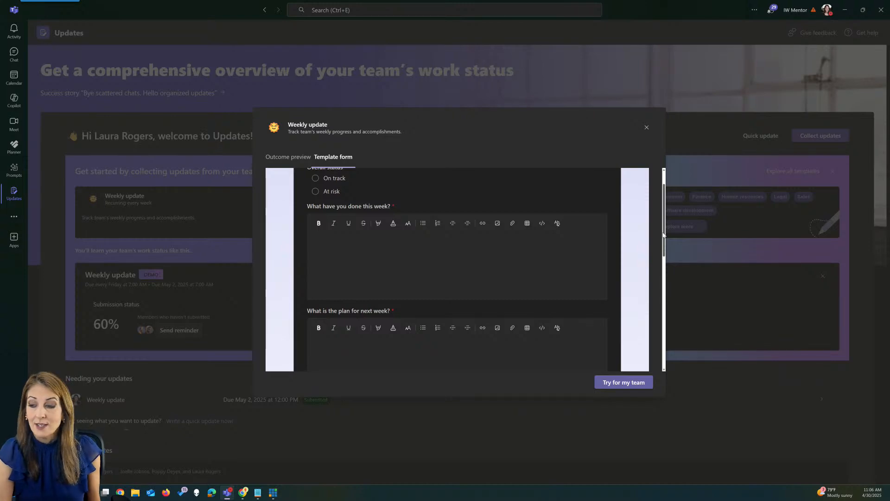
pyautogui.moveTo(663, 234); pyautogui.dragTo(658, 199)
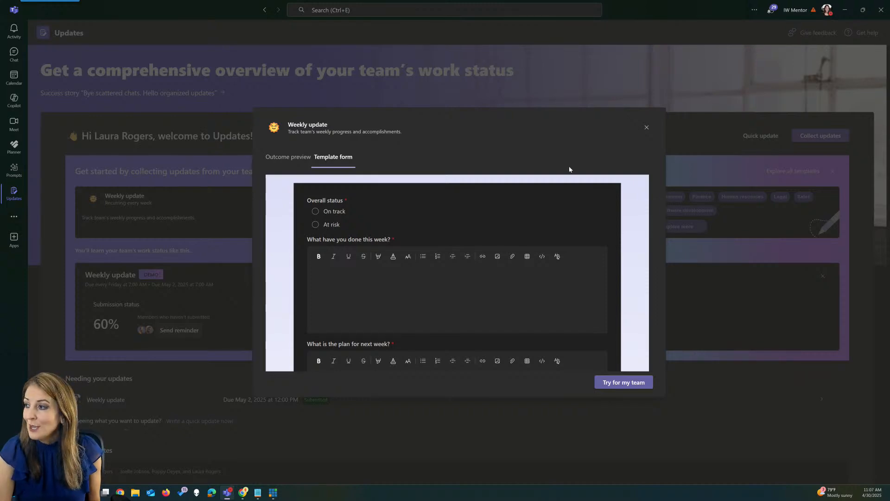
pyautogui.click(647, 130)
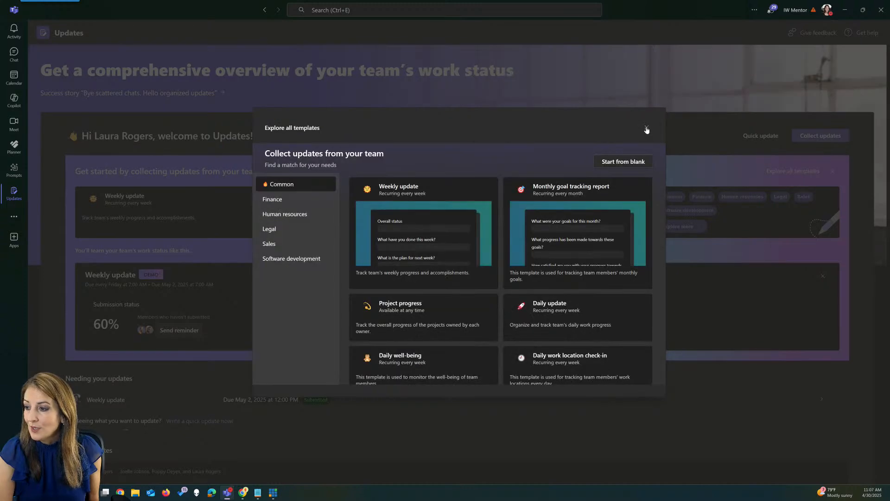
# Preview the Monthly goal tracking report template and read through all questions on its form.
pyautogui.moveTo(565, 260)
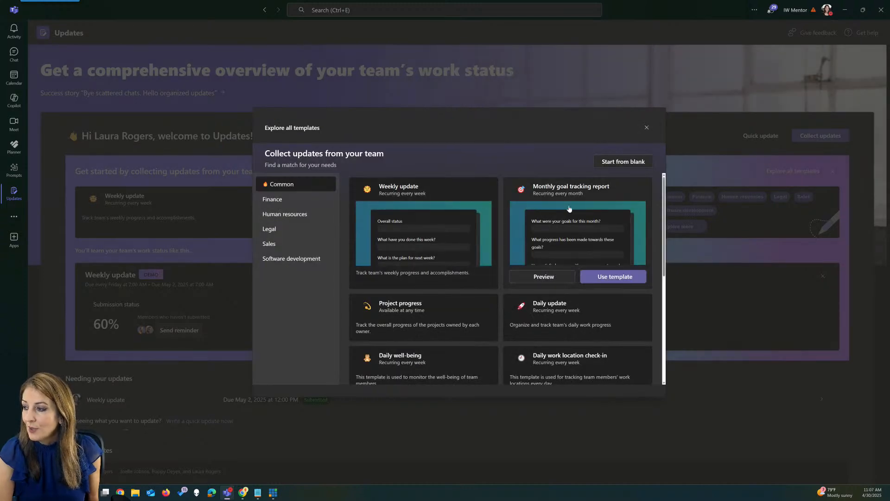
pyautogui.click(554, 277)
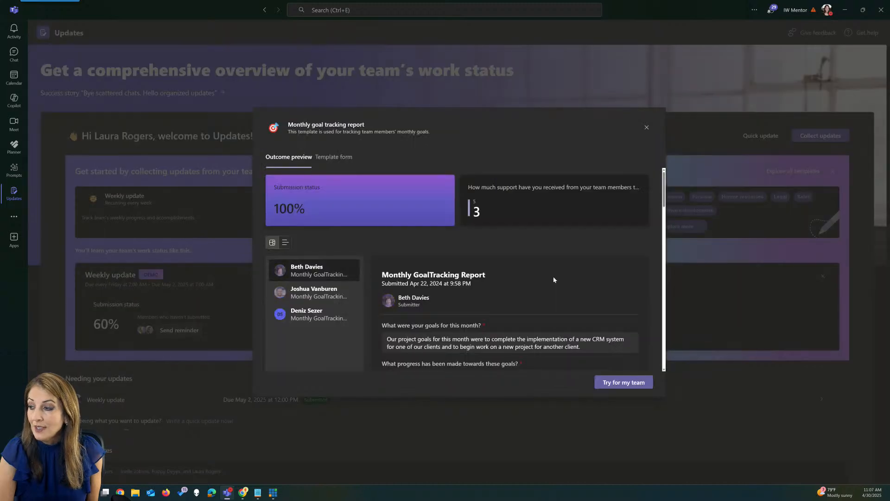
pyautogui.click(333, 157)
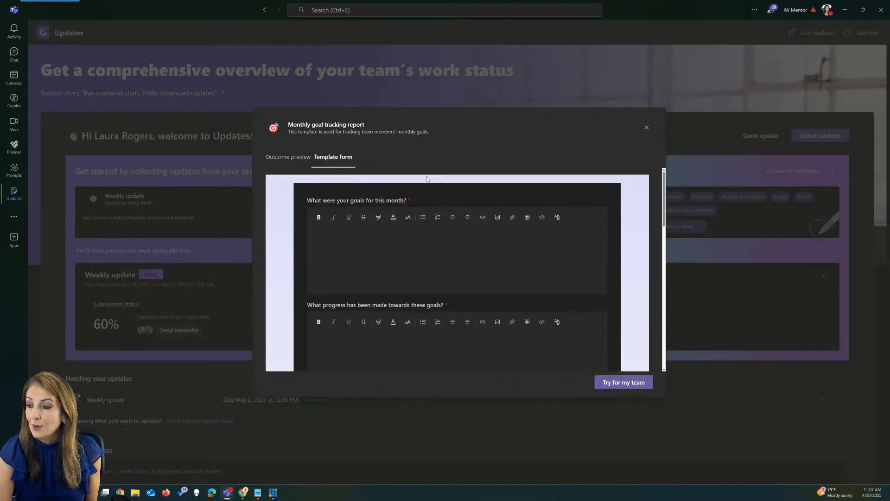
pyautogui.scroll(-3, 519, 263)
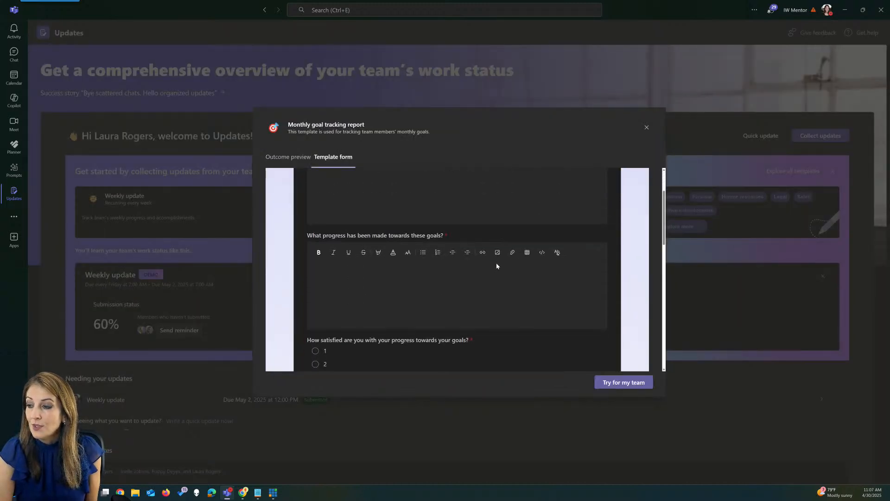
pyautogui.scroll(-2, 496, 266)
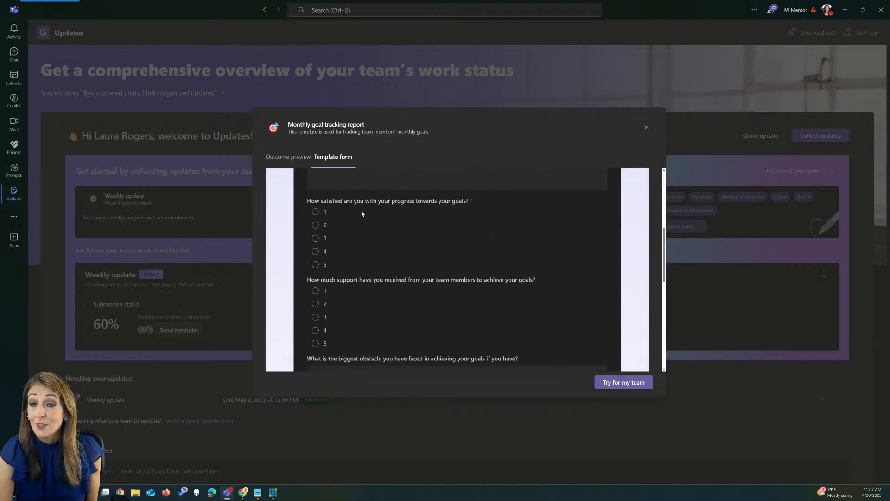
pyautogui.scroll(-5, 362, 213)
pyautogui.scroll(-2, 369, 242)
pyautogui.scroll(8, 369, 242)
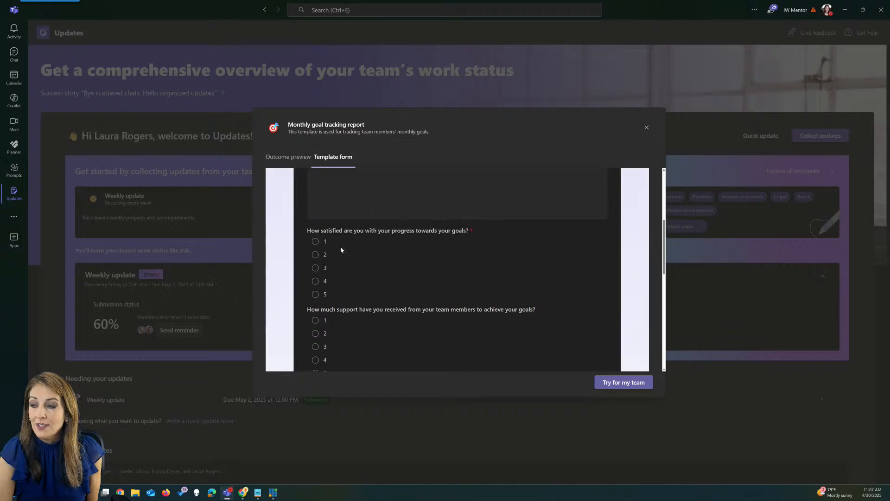
pyautogui.scroll(4, 390, 258)
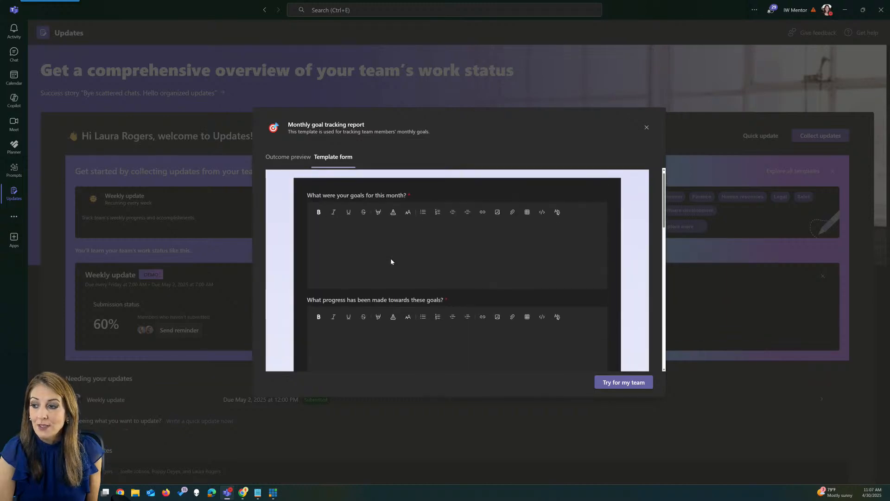
# Review each team member's sample submission in the Monthly goal tracking report's outcome preview and close the preview.
pyautogui.click(298, 159)
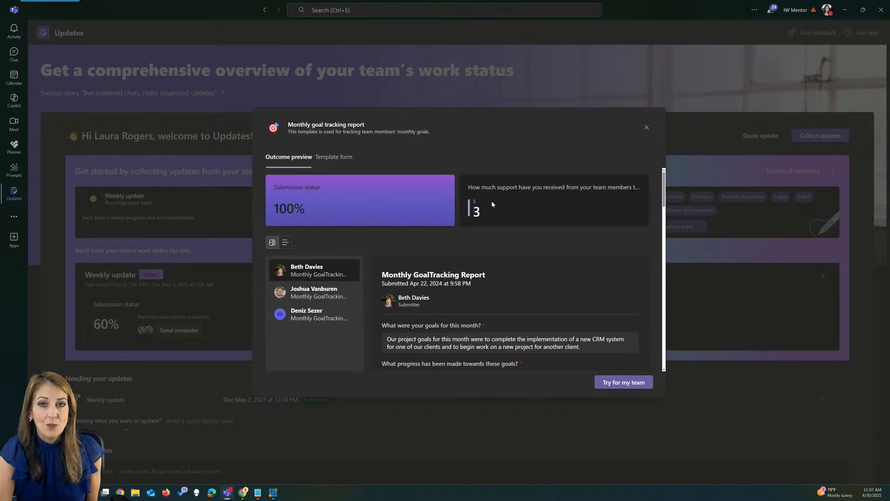
pyautogui.scroll(-1, 476, 283)
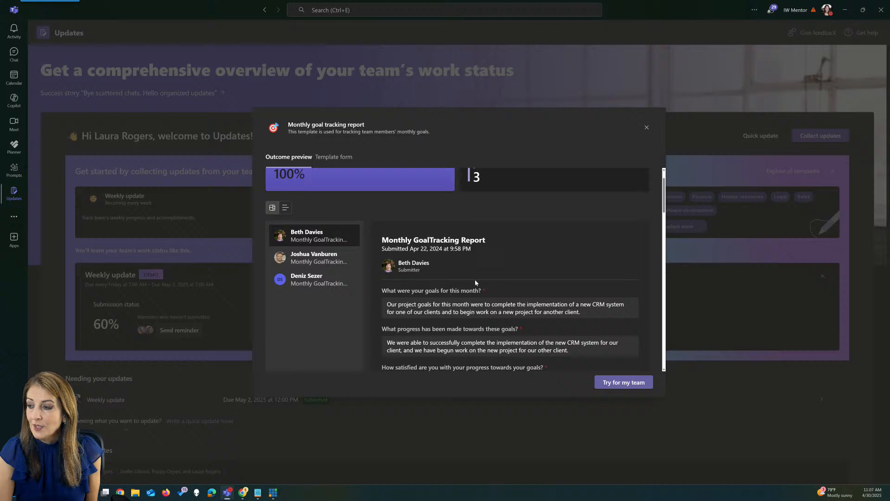
pyautogui.click(319, 260)
pyautogui.click(318, 186)
pyautogui.click(318, 204)
pyautogui.click(318, 226)
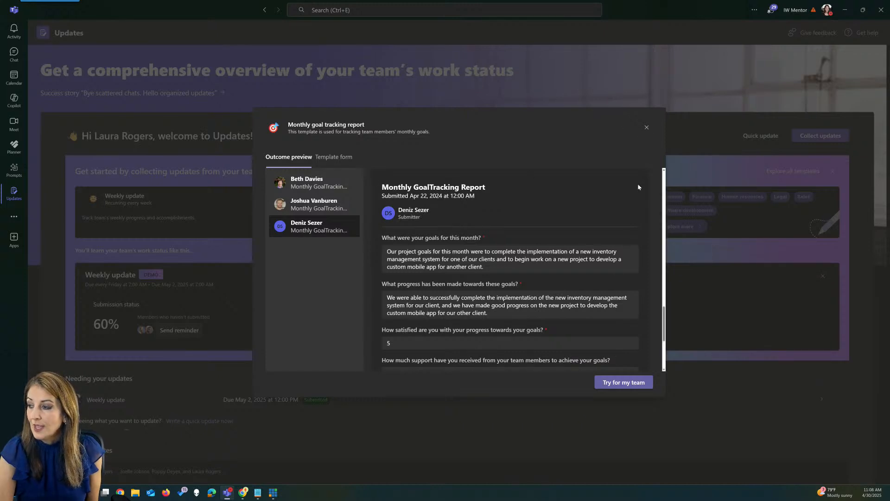
pyautogui.click(645, 129)
# Preview the Project progress template, read through all questions on its form, and close the preview.
pyautogui.moveTo(433, 312)
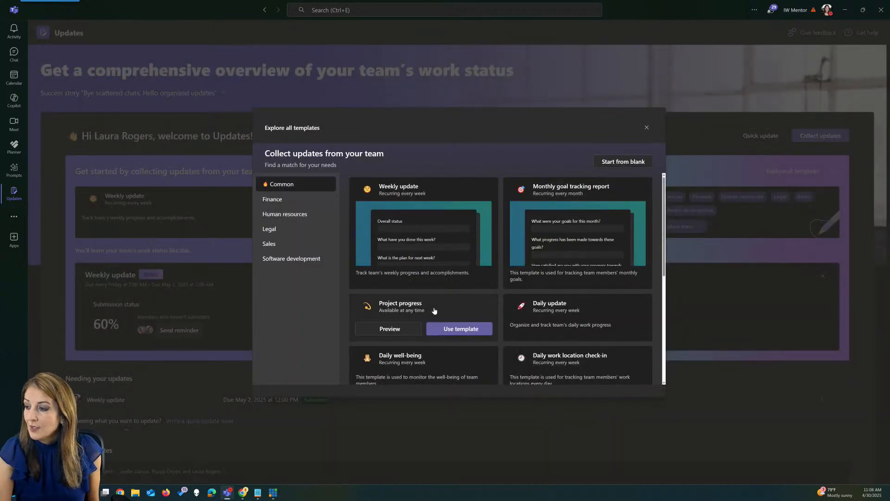
pyautogui.click(389, 329)
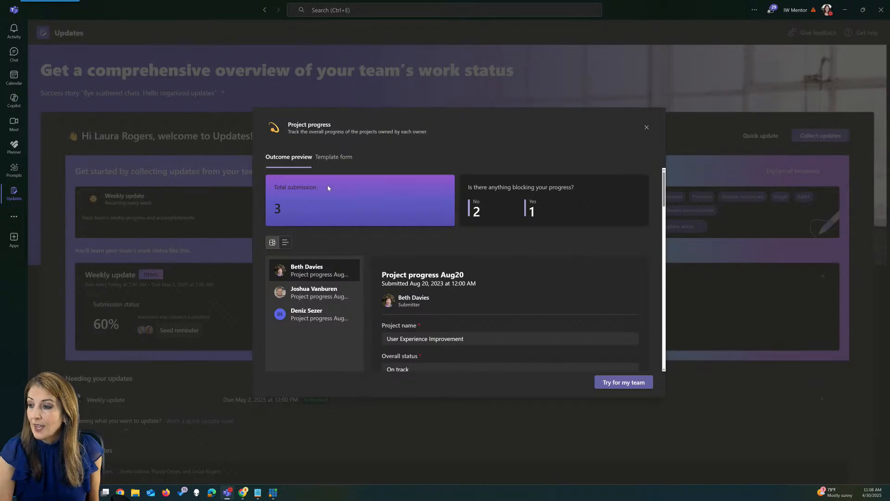
pyautogui.click(346, 158)
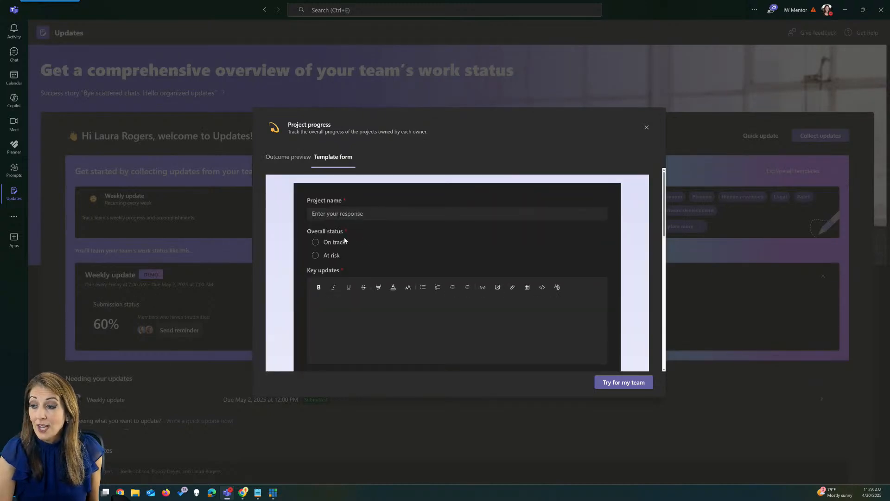
pyautogui.scroll(-3, 338, 238)
pyautogui.scroll(-2, 338, 243)
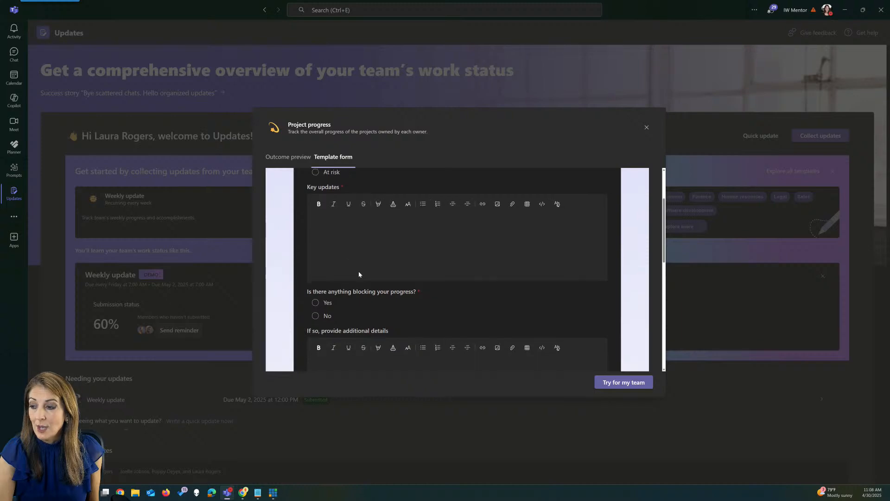
pyautogui.scroll(-3, 370, 282)
pyautogui.scroll(-5, 370, 284)
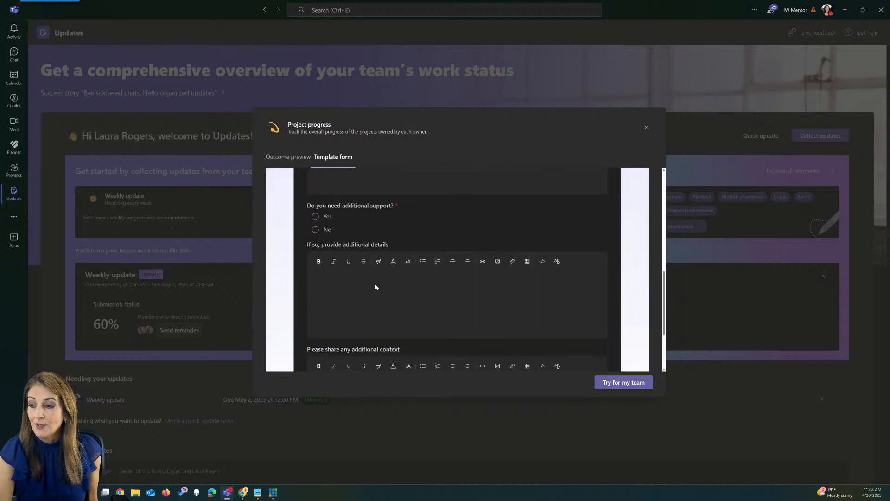
pyautogui.scroll(-3, 370, 230)
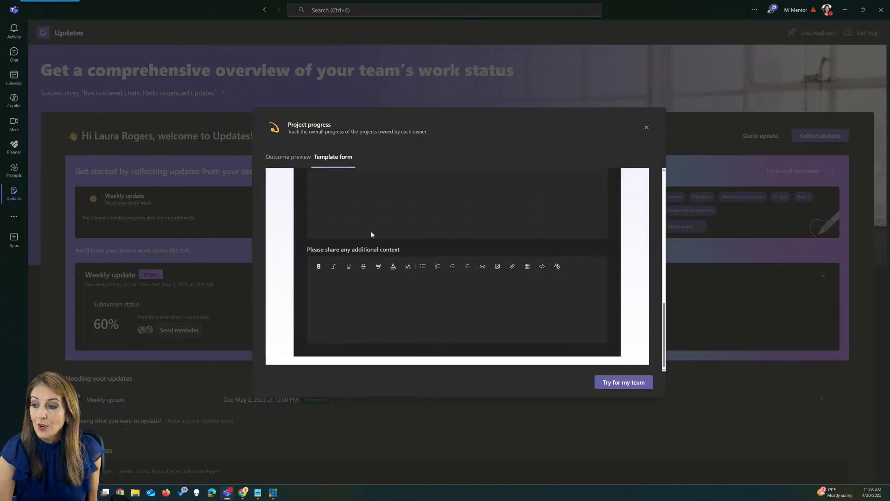
pyautogui.scroll(15, 417, 260)
pyautogui.scroll(1, 418, 261)
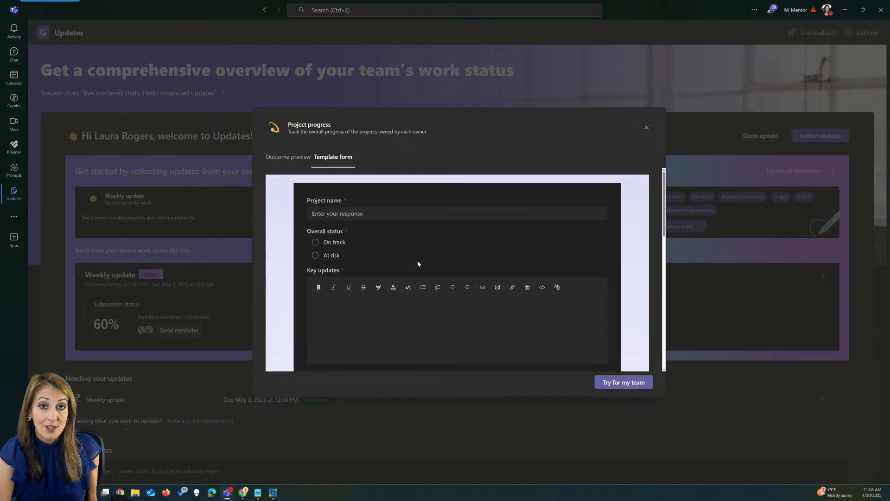
pyautogui.click(646, 129)
# Start a new update request from the Weekly update template.
pyautogui.moveTo(437, 247)
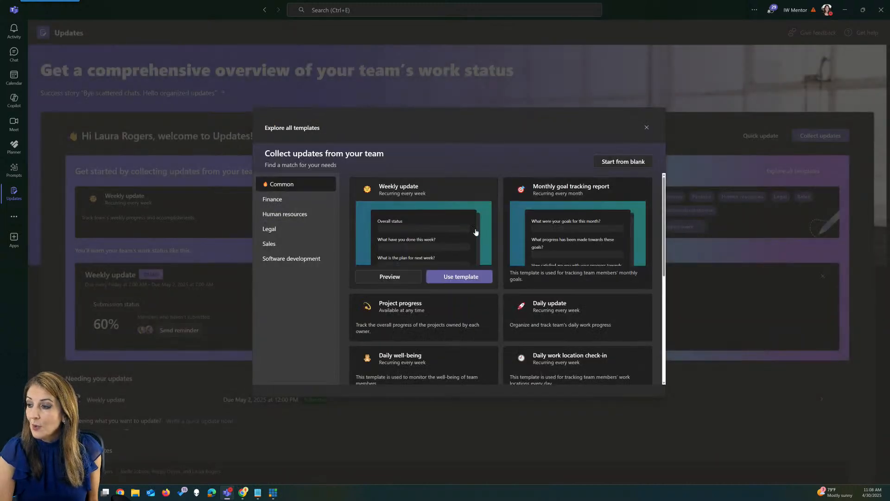
pyautogui.moveTo(409, 363)
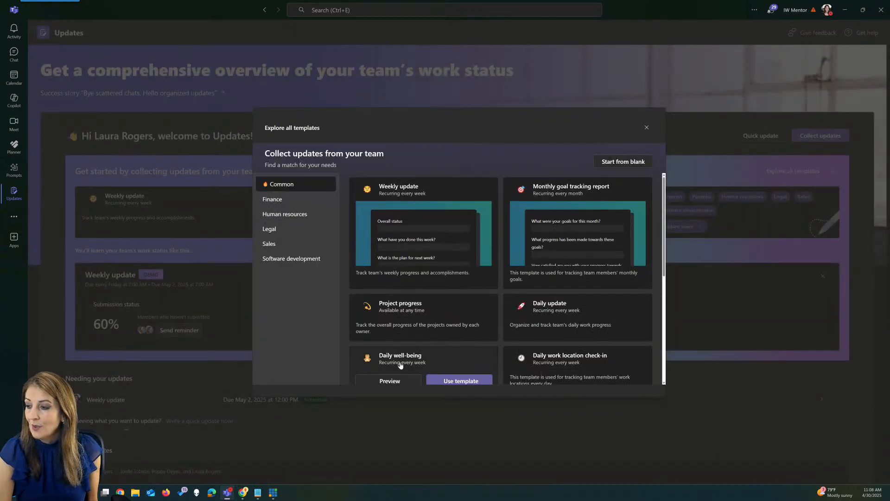
pyautogui.moveTo(446, 279)
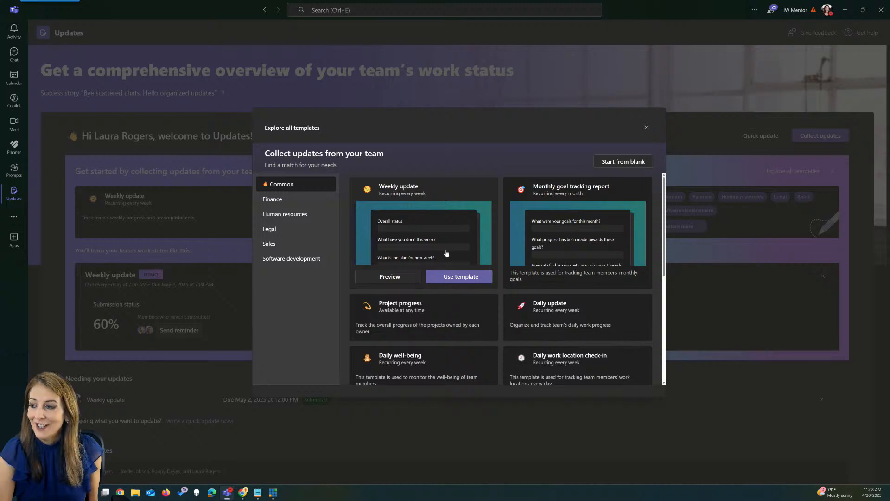
pyautogui.click(467, 281)
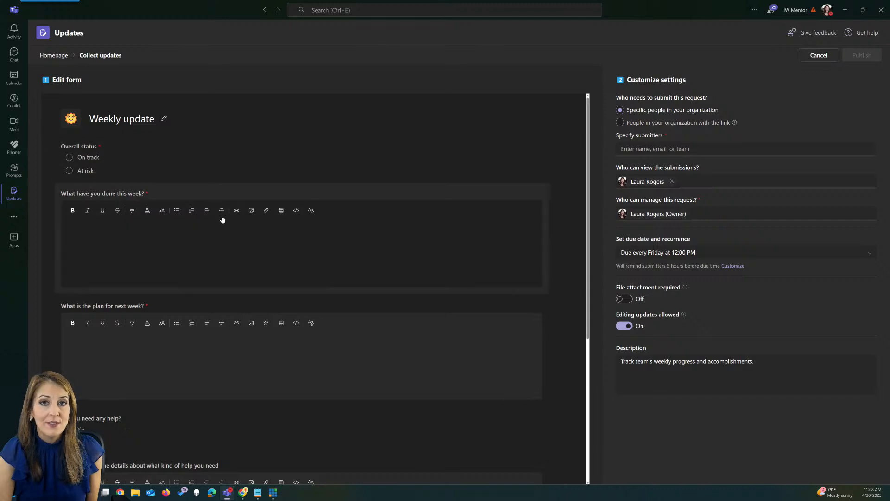
# Review the Weekly update form's questions and examine the editing options for "What is the plan for next week?".
pyautogui.scroll(-5, 240, 252)
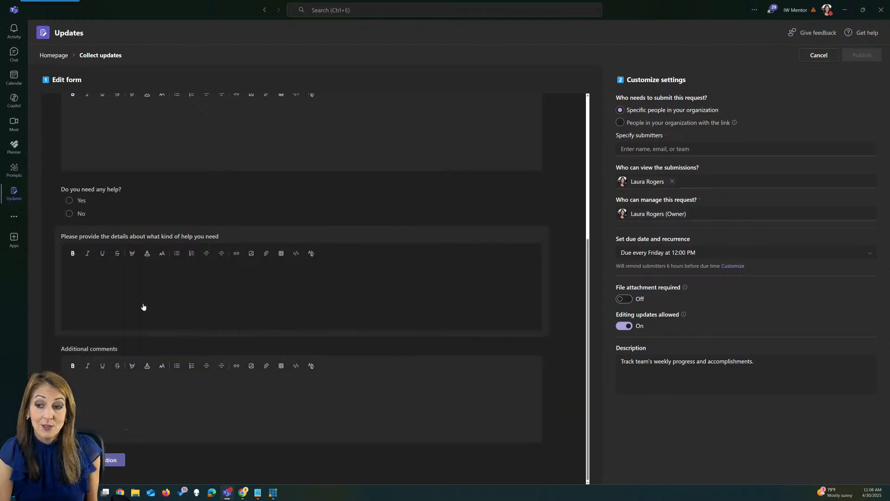
pyautogui.click(149, 153)
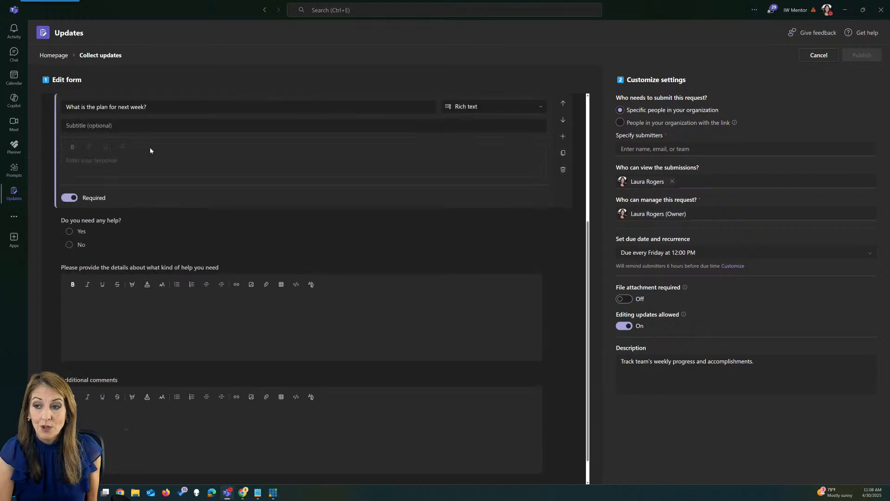
pyautogui.scroll(2, 284, 179)
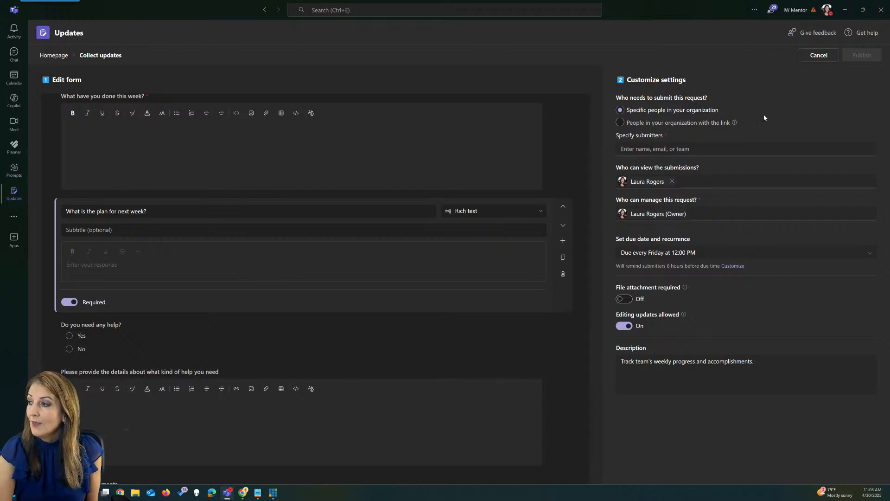
pyautogui.click(794, 106)
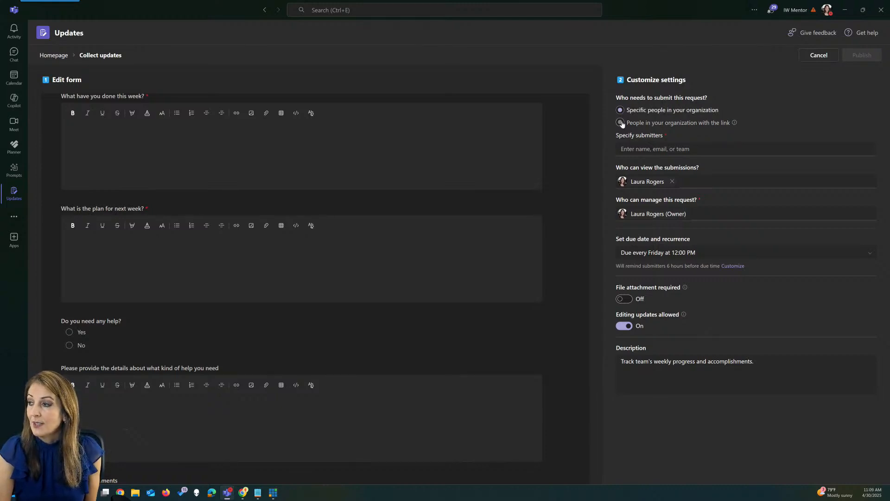
# Add two specific colleagues from the organization as the submitters of the Weekly update request.
pyautogui.click(650, 149)
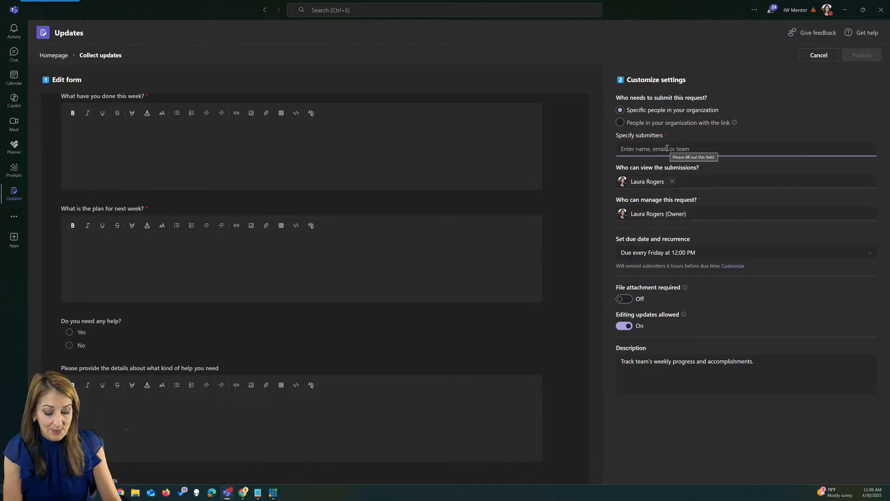
pyautogui.write('joelle')
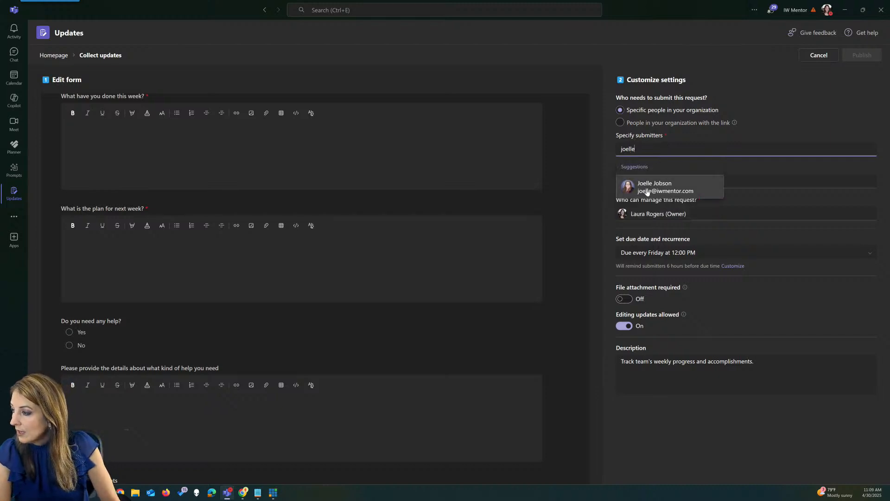
pyautogui.click(645, 187)
pyautogui.write('poppy')
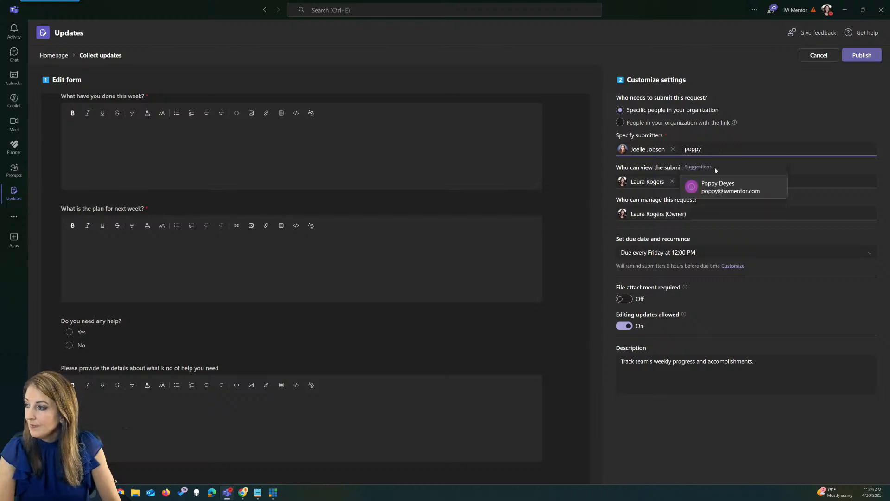
pyautogui.click(717, 185)
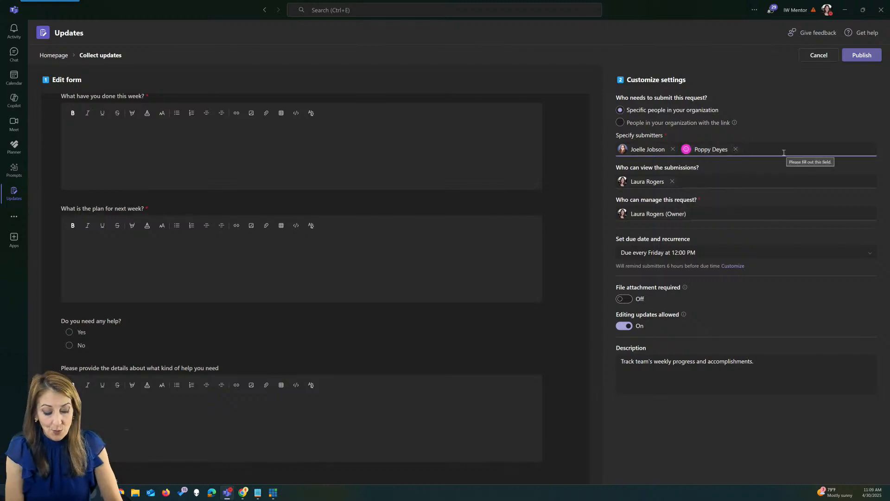
# Look up team suggestions matching "iw me" for the submitters and clear the entry.
pyautogui.write('iw em')
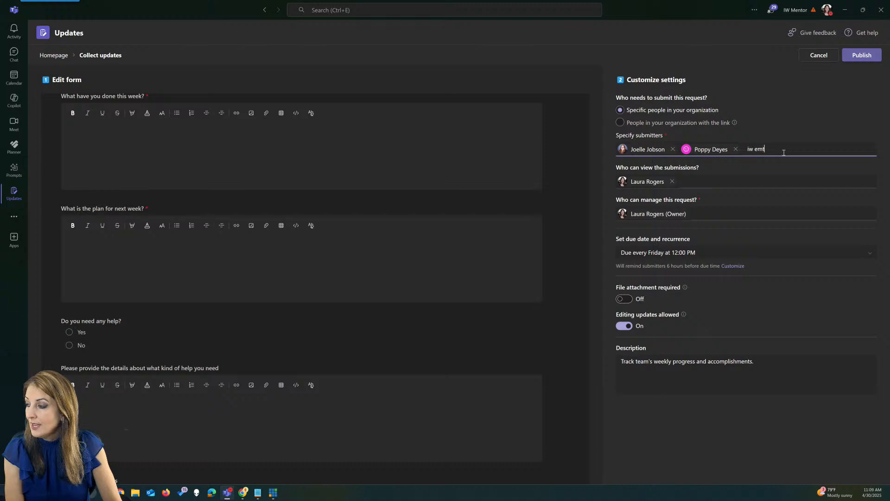
pyautogui.write('me')
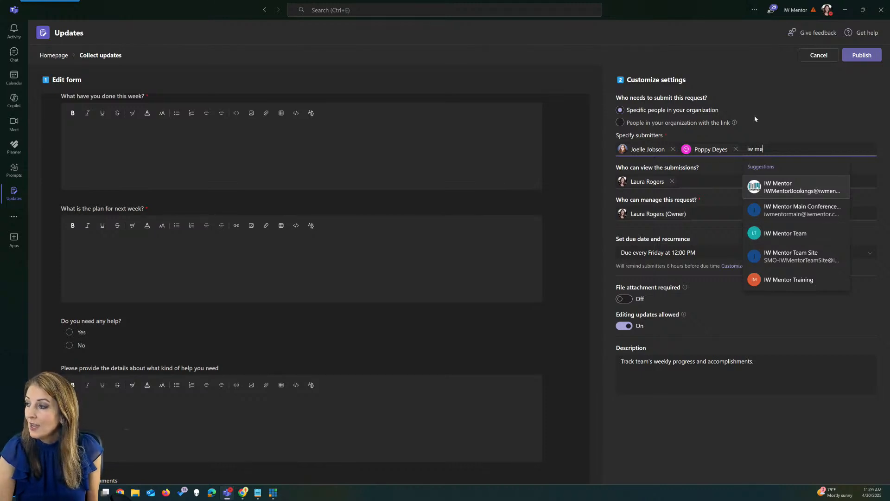
pyautogui.moveTo(763, 149); pyautogui.dragTo(747, 149)
pyautogui.press('BackSpace')
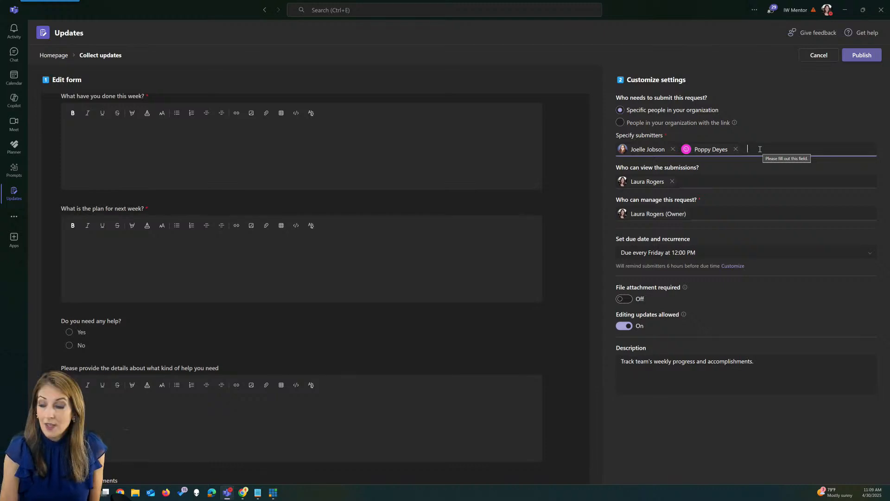
# Review the request's viewer, manager, due date and recurrence, and description settings.
pyautogui.click(682, 181)
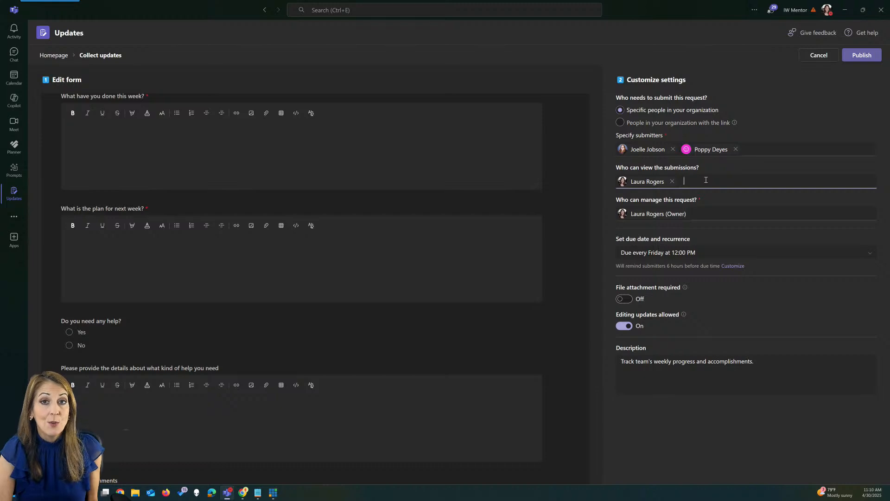
pyautogui.click(699, 211)
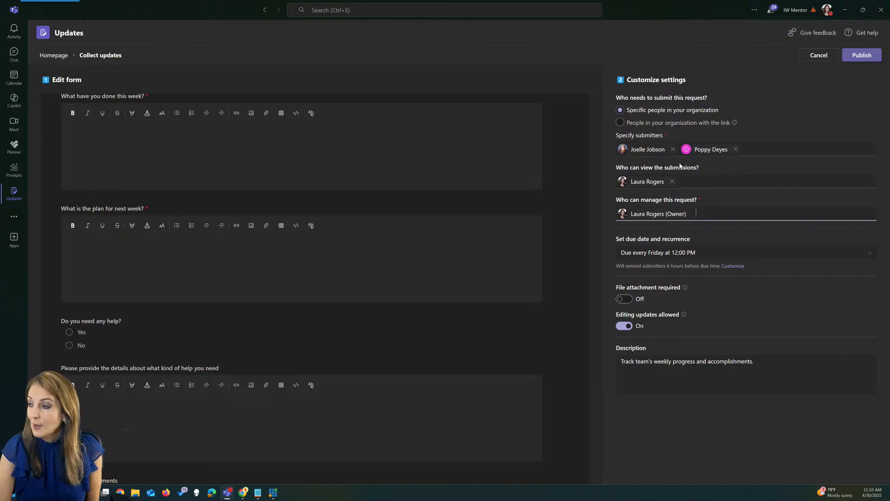
pyautogui.click(656, 252)
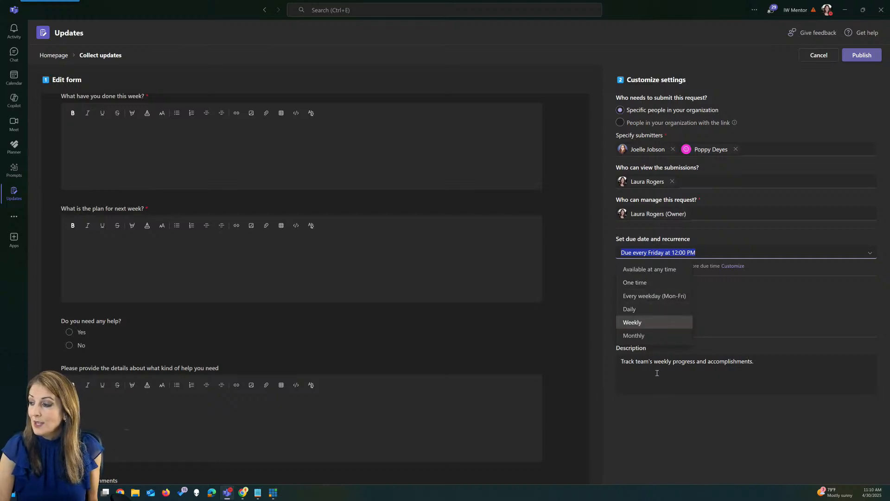
pyautogui.click(713, 253)
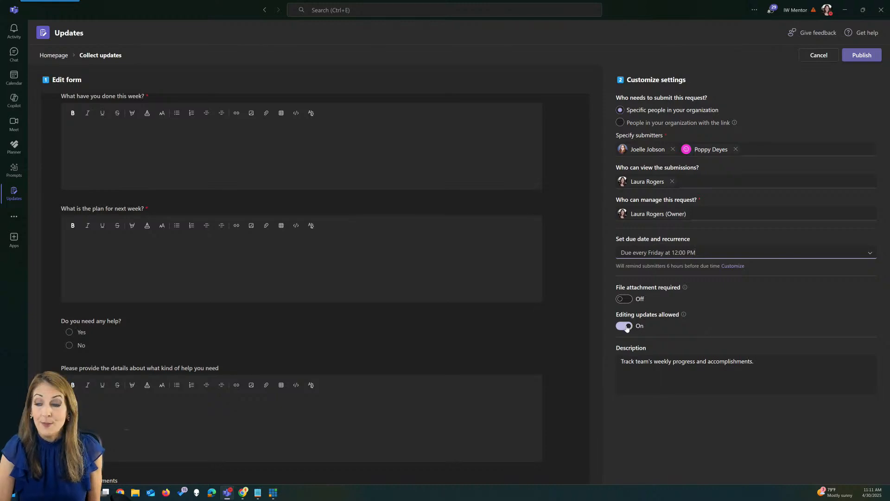
pyautogui.click(667, 362)
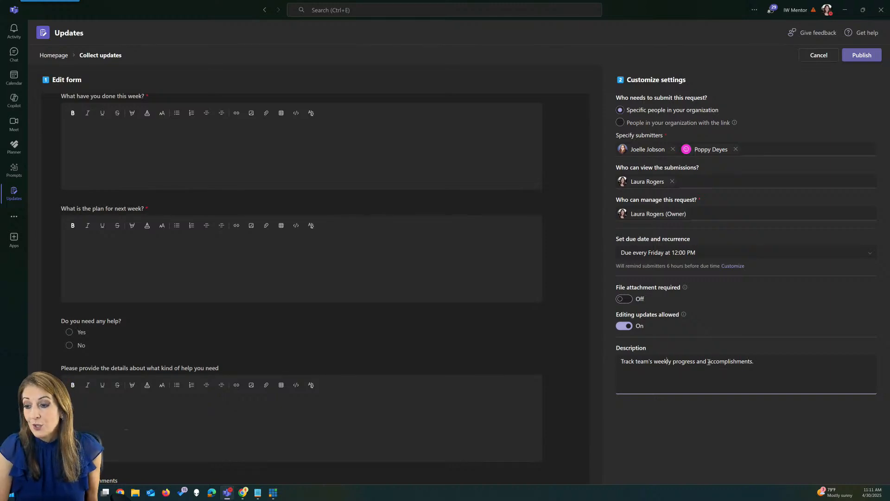
# Publish the Weekly update request and return to the Updates homepage.
pyautogui.click(863, 58)
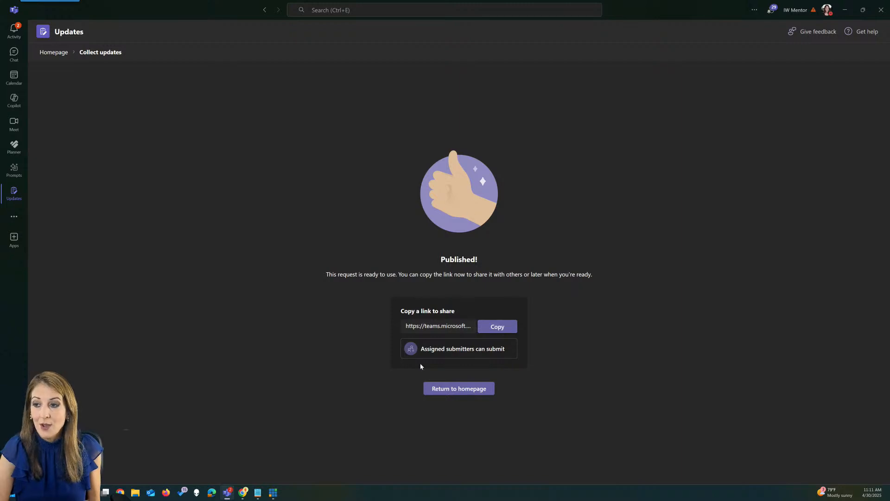
pyautogui.click(458, 388)
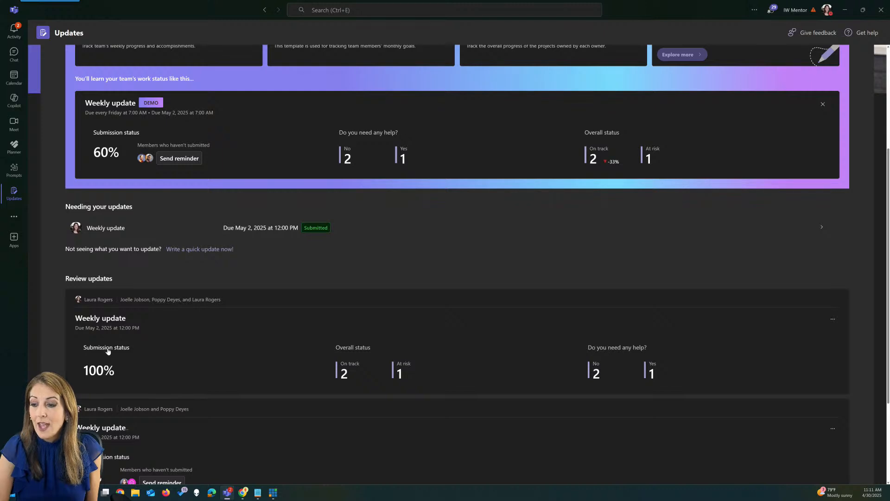
# Open the Weekly update with three submitters from the updates under review and look over its submission details.
pyautogui.scroll(-3, 213, 328)
pyautogui.scroll(1, 214, 328)
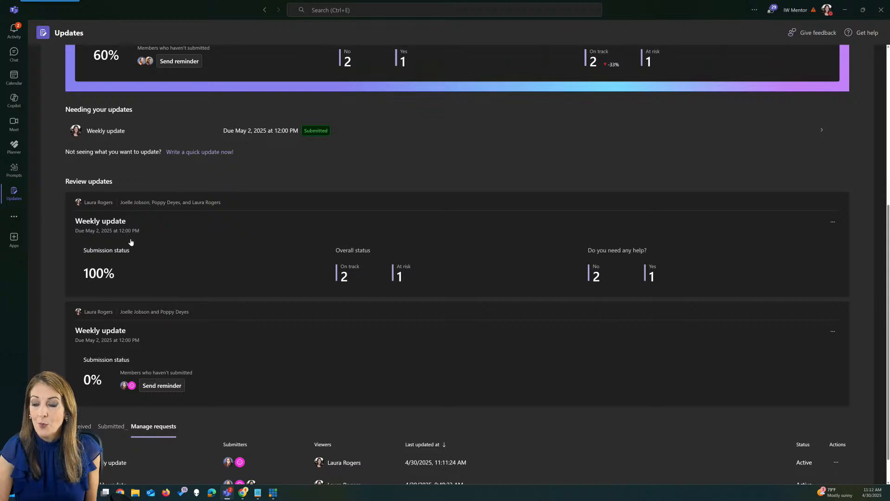
pyautogui.click(166, 238)
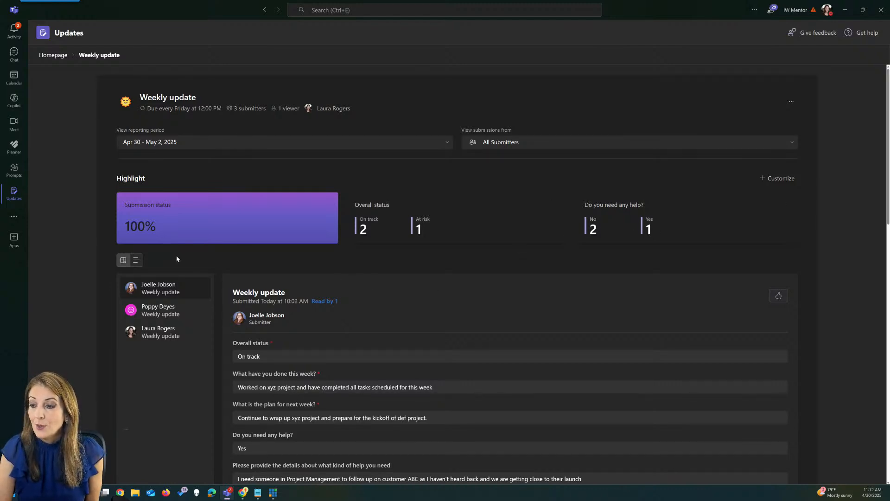
pyautogui.scroll(-1, 363, 269)
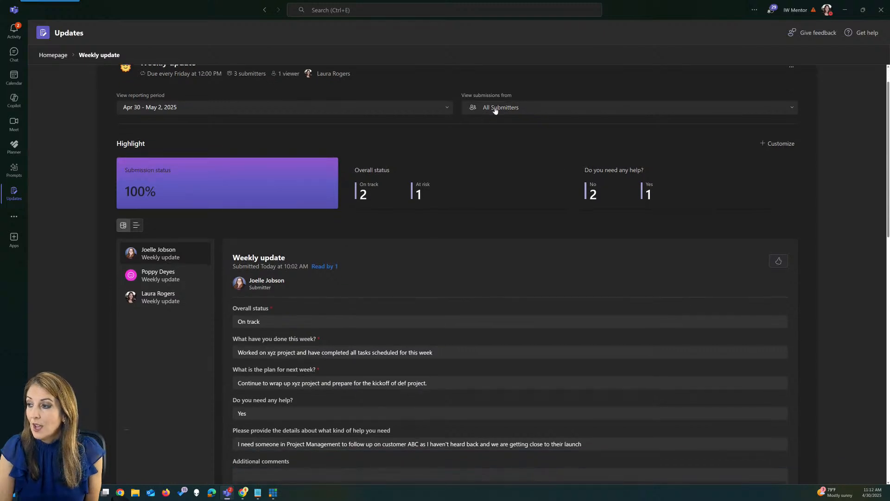
pyautogui.scroll(1, 450, 111)
# Check the reporting period choices, filter the submissions to the first listed submitter, and restore the All Submitters view.
pyautogui.click(185, 143)
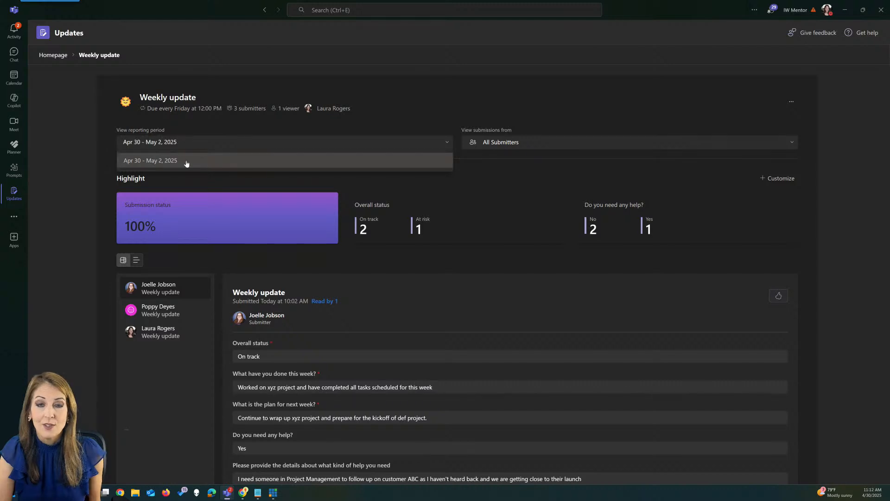
pyautogui.click(191, 134)
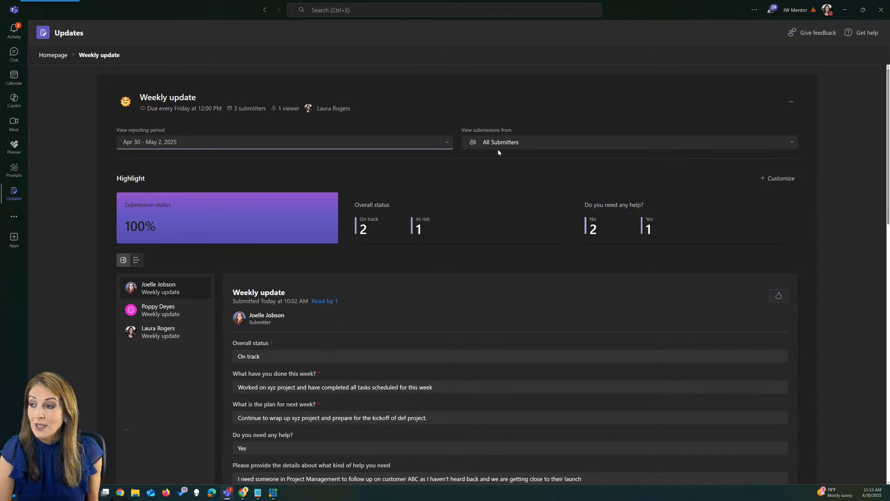
pyautogui.click(520, 144)
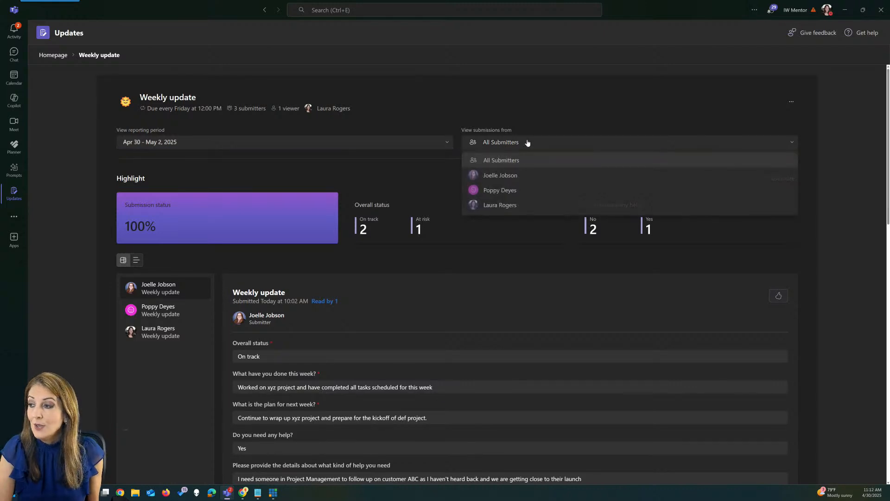
pyautogui.click(517, 176)
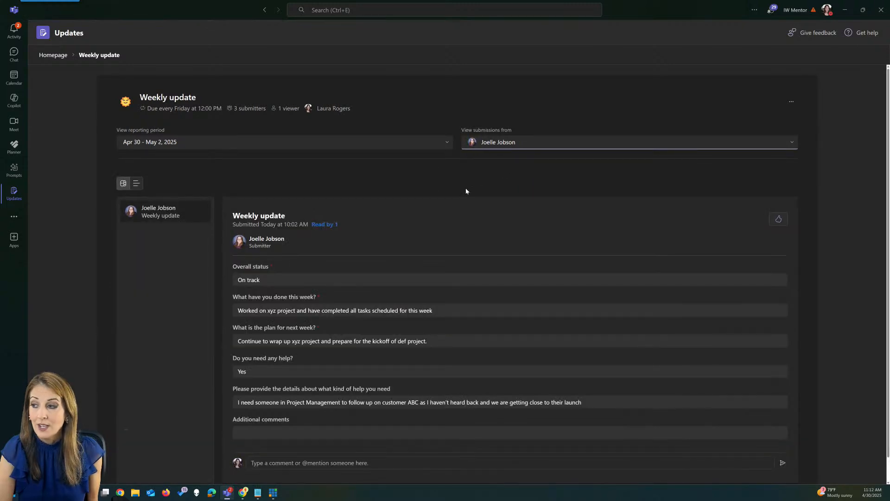
pyautogui.click(518, 144)
pyautogui.click(509, 160)
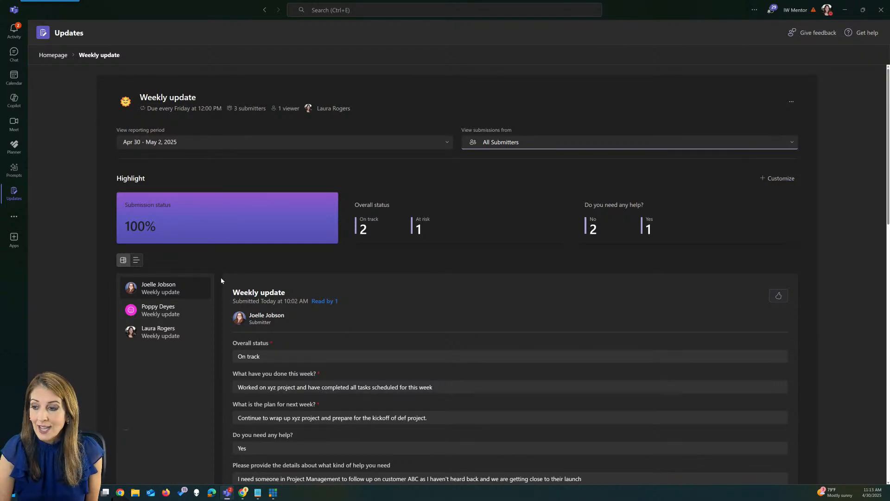
# Read through each submitter's Weekly update answers, including status, work done, next week's plan and help needed.
pyautogui.click(173, 288)
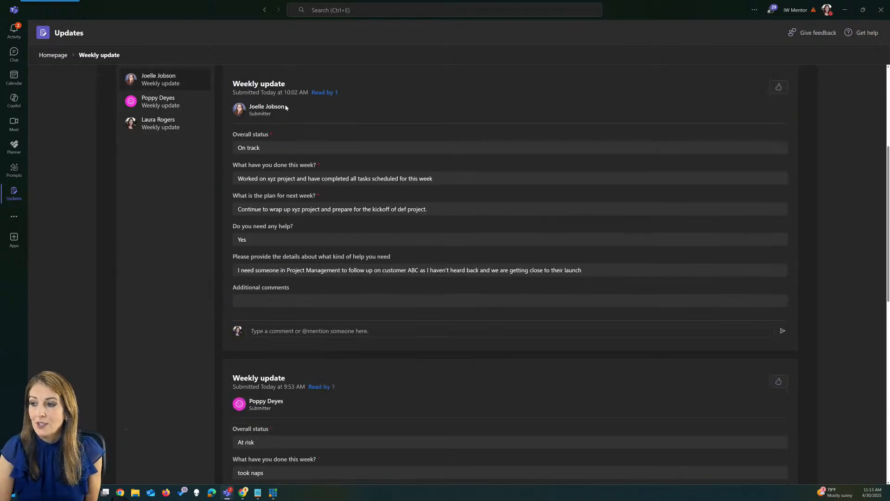
pyautogui.scroll(-3, 277, 178)
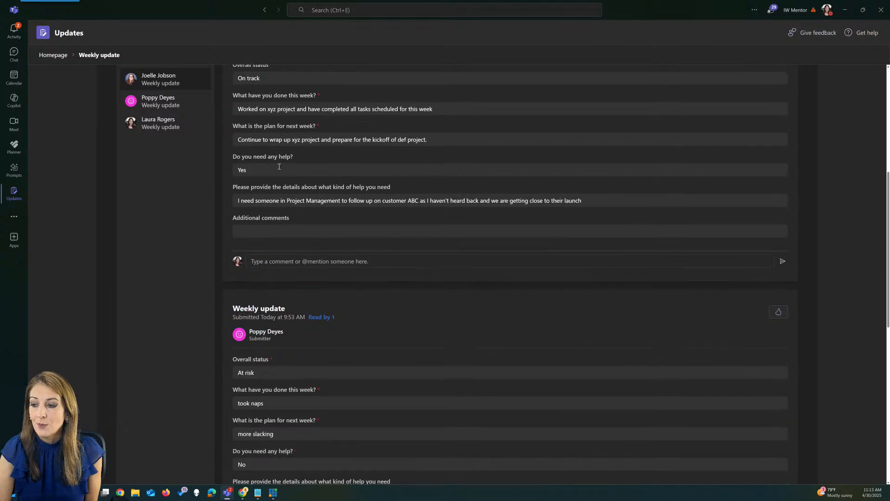
pyautogui.click(160, 105)
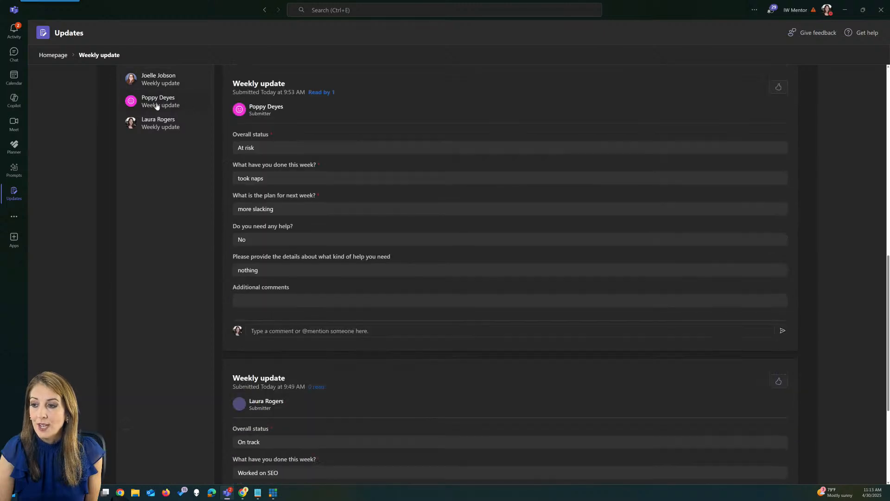
pyautogui.click(156, 124)
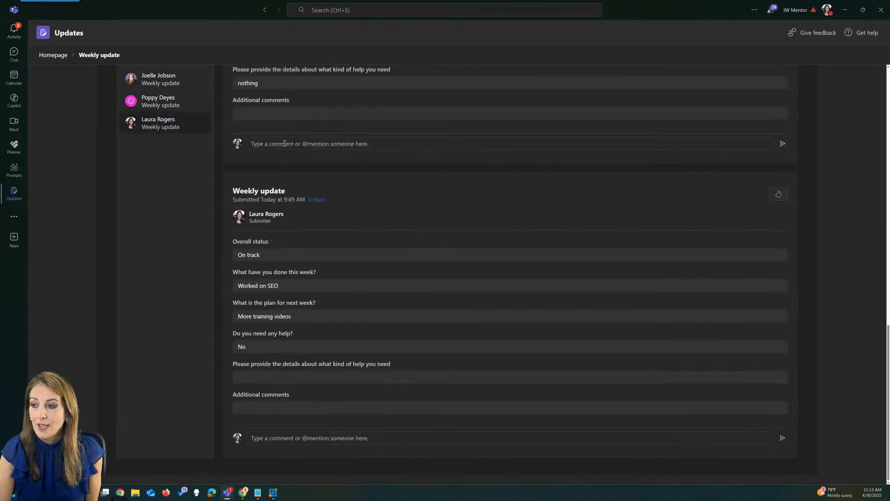
pyautogui.scroll(4, 284, 143)
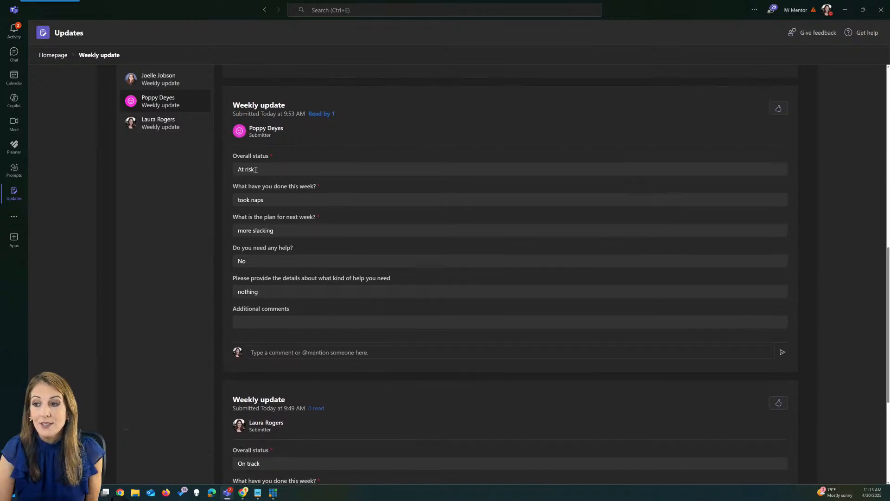
pyautogui.click(166, 109)
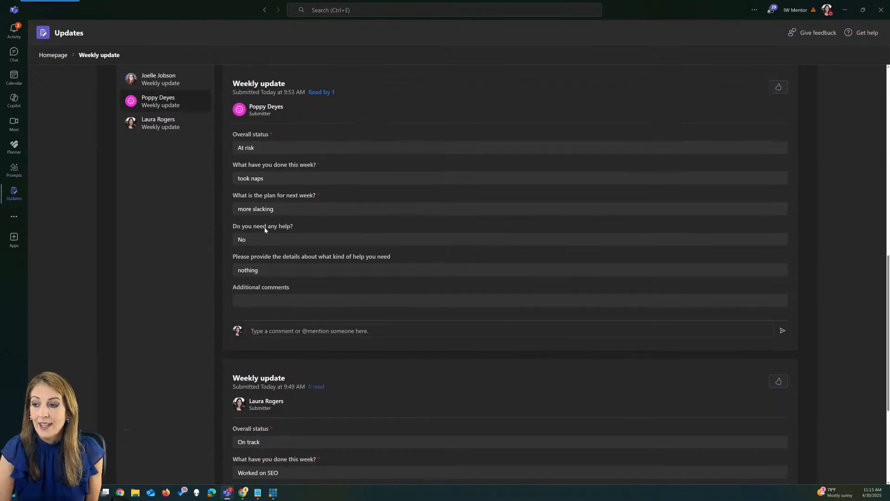
pyautogui.scroll(-3, 279, 251)
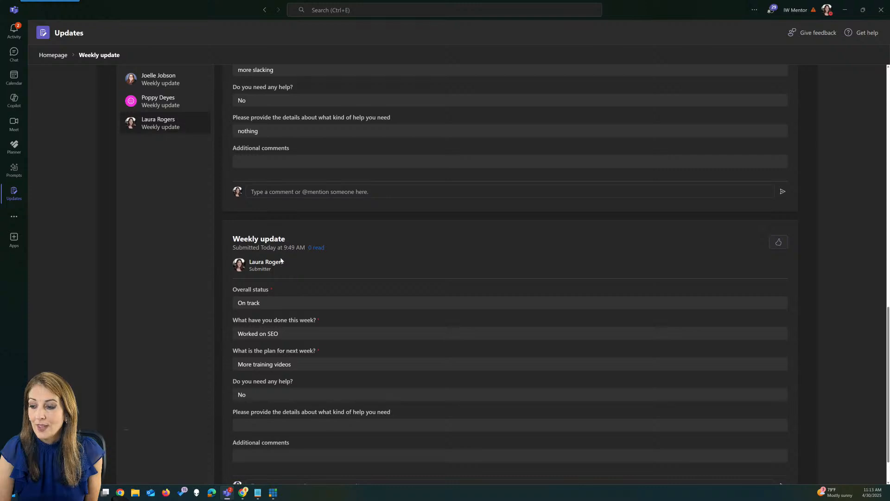
pyautogui.scroll(9, 281, 262)
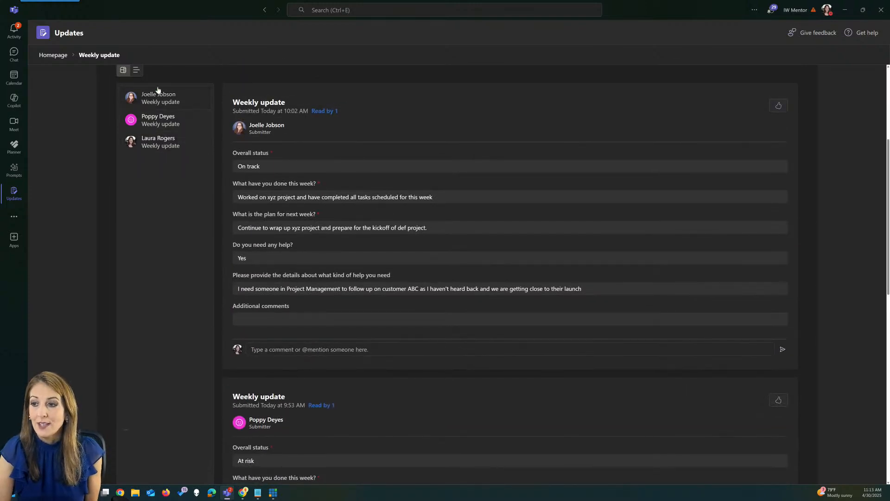
pyautogui.scroll(4, 538, 139)
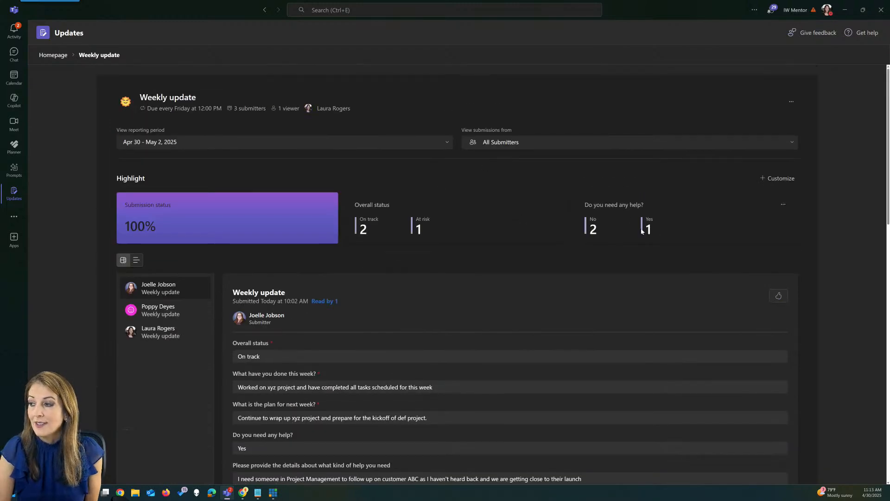
# Compare the responses grouped by question with the view grouped by submitter, ending in the submitter view.
pyautogui.click(136, 261)
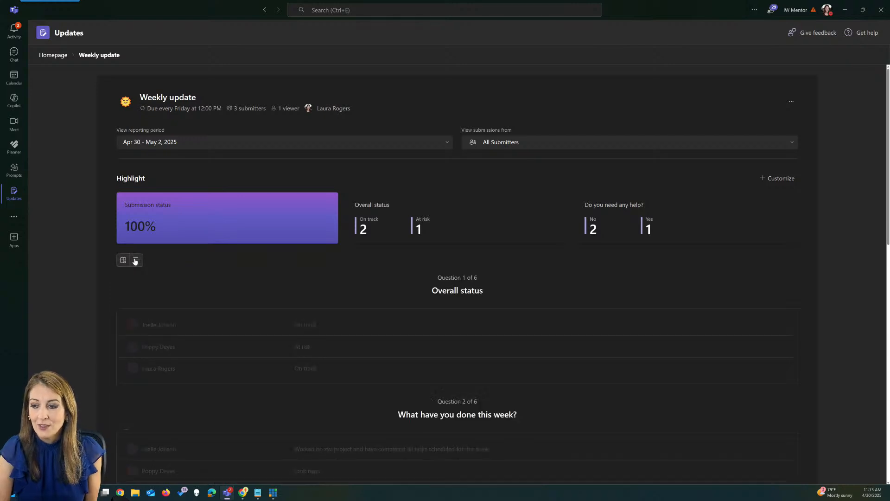
pyautogui.click(123, 259)
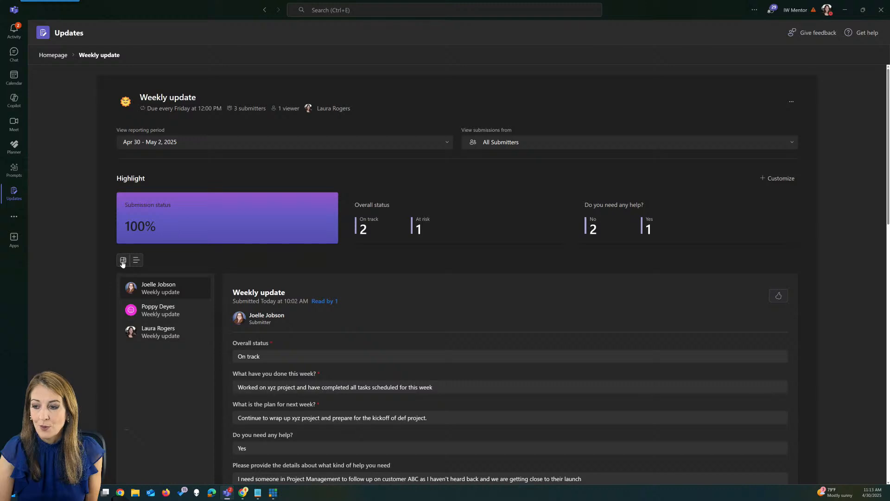
pyautogui.click(137, 260)
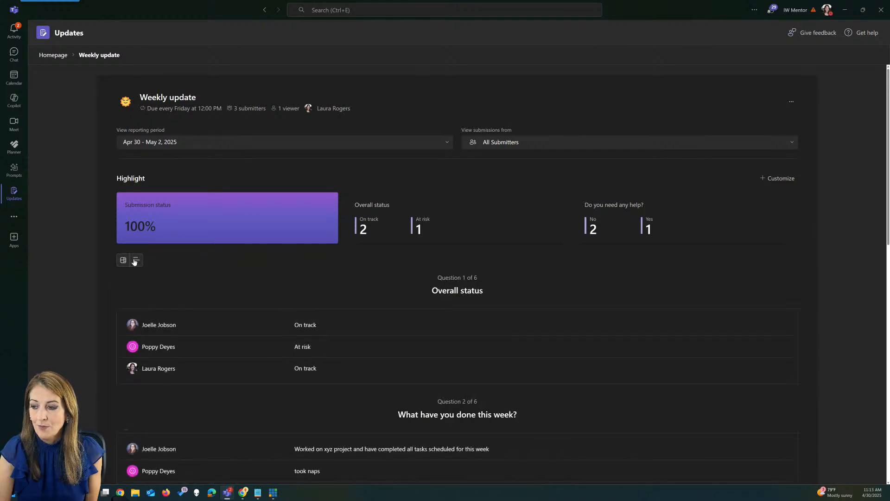
pyautogui.click(123, 260)
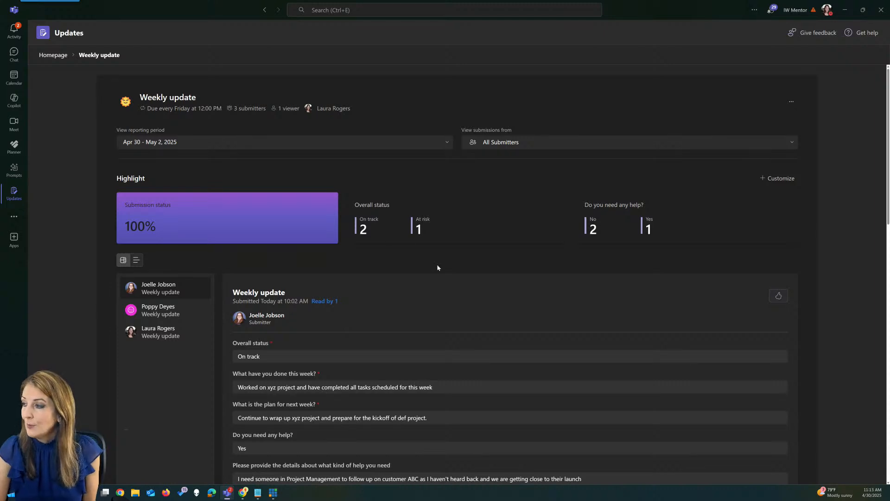
# Review which questions can be highlighted for the Weekly update, leave the selection as is, and return to the Updates homepage.
pyautogui.click(777, 179)
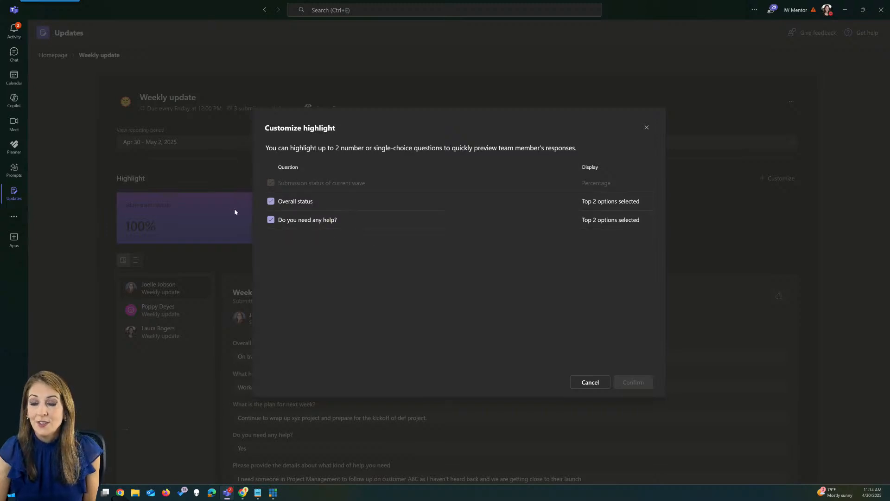
pyautogui.click(647, 127)
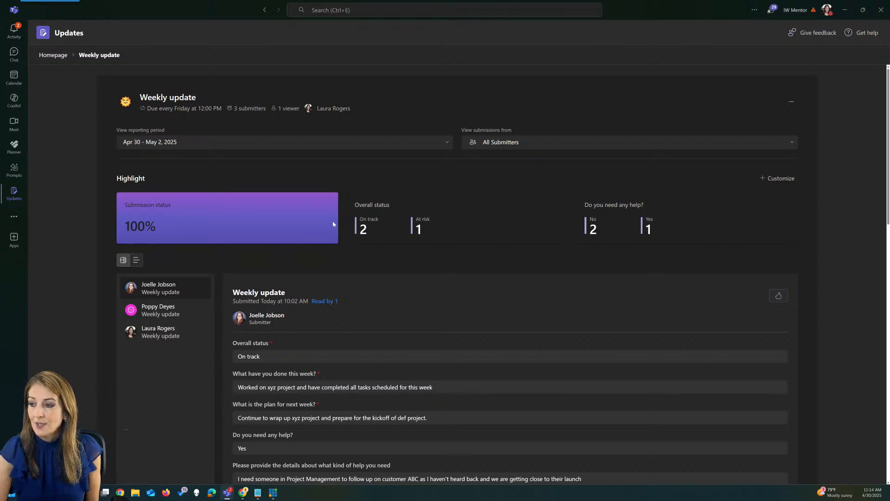
pyautogui.click(774, 180)
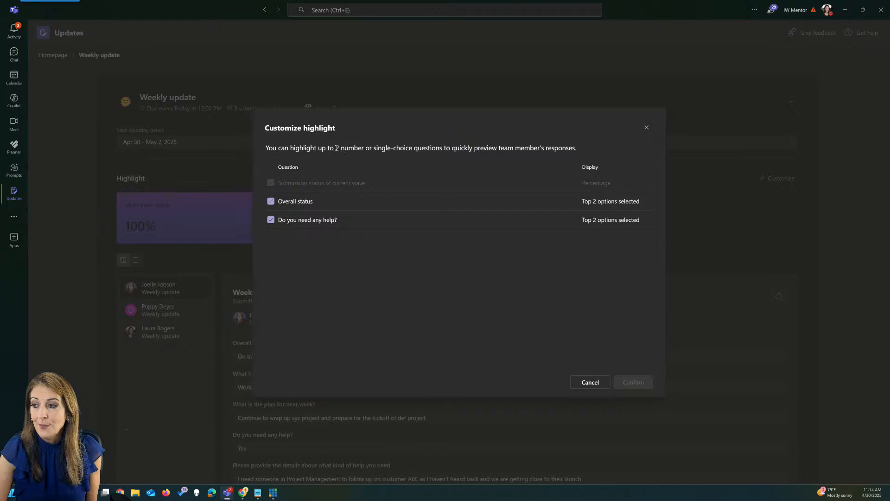
pyautogui.moveTo(342, 148); pyautogui.dragTo(395, 148)
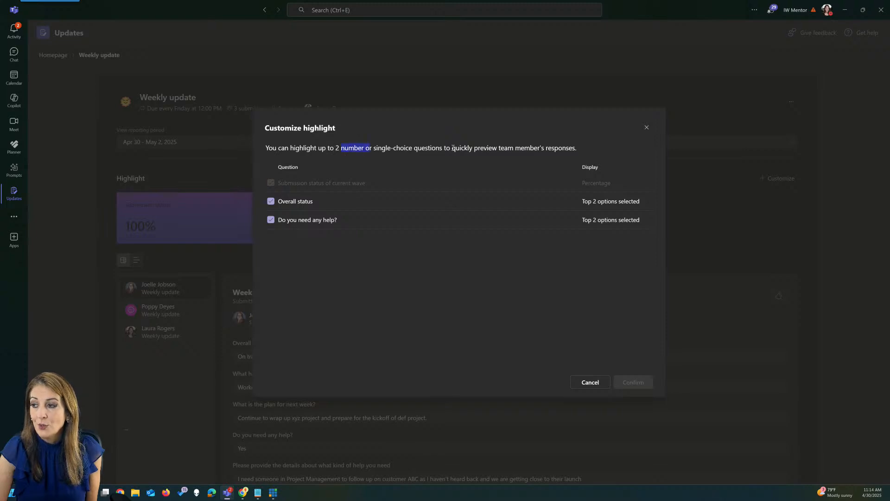
pyautogui.click(494, 148)
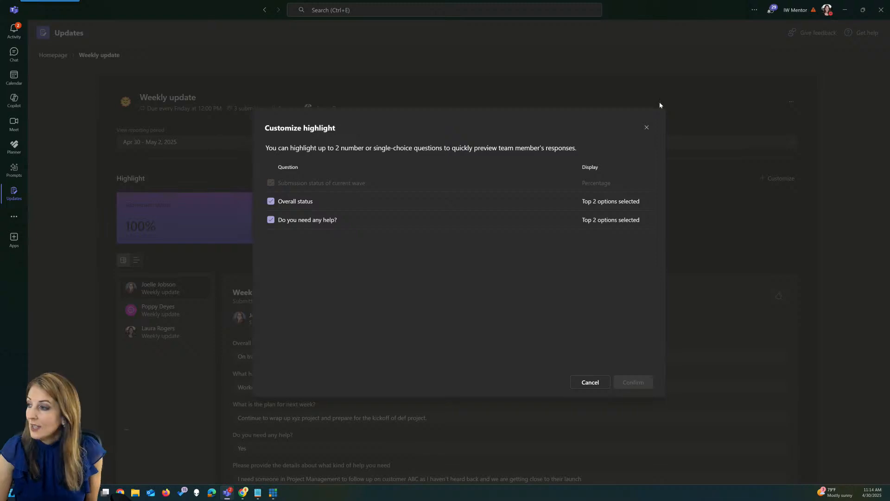
pyautogui.click(647, 127)
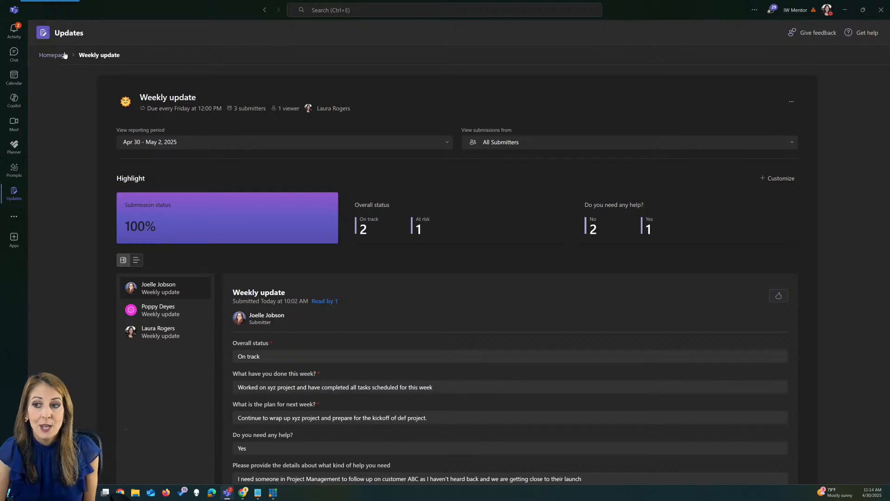
pyautogui.click(53, 55)
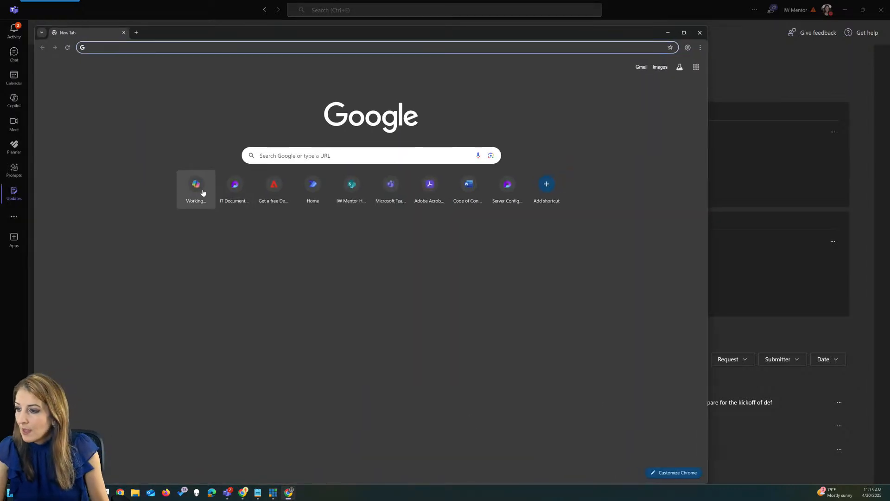
# Switch to the Chrome window, open the Microsoft 365 apps page, dismiss its pop-up and launch Teams as a submitter.
pyautogui.click(197, 190)
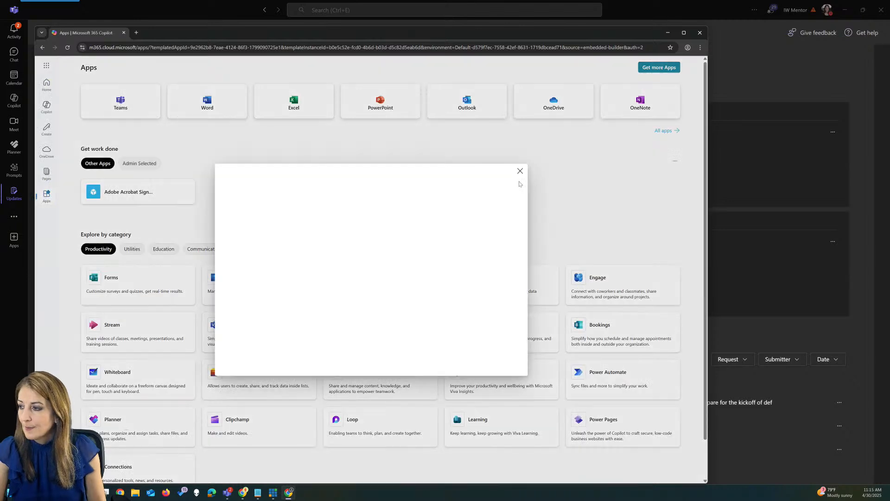
pyautogui.click(519, 171)
pyautogui.click(91, 107)
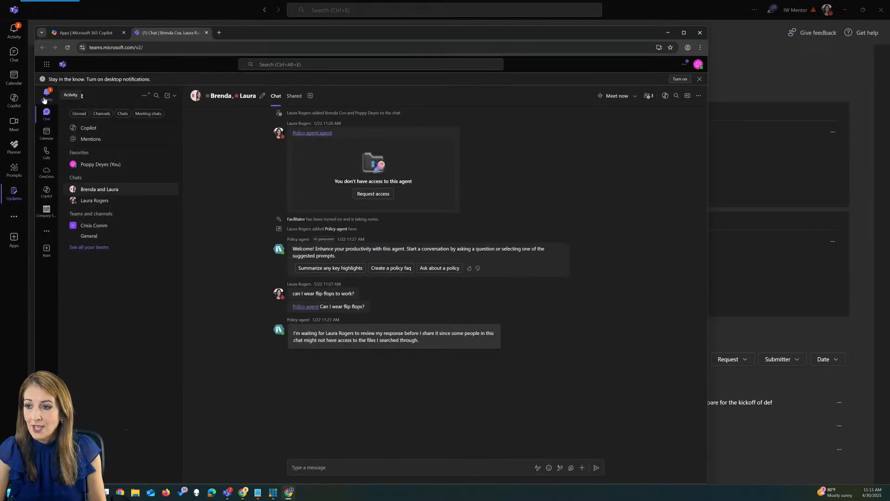
# Open the newest Weekly update request from the submitter's activity feed and look over its form.
pyautogui.click(47, 95)
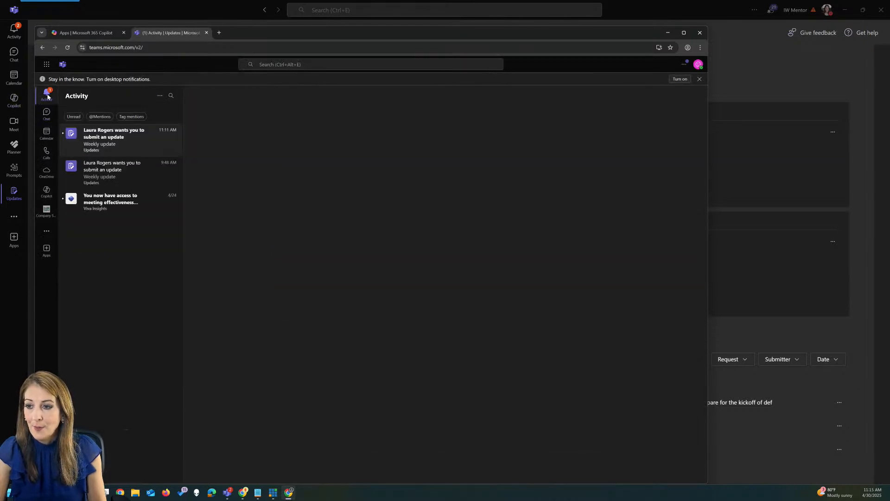
pyautogui.click(117, 136)
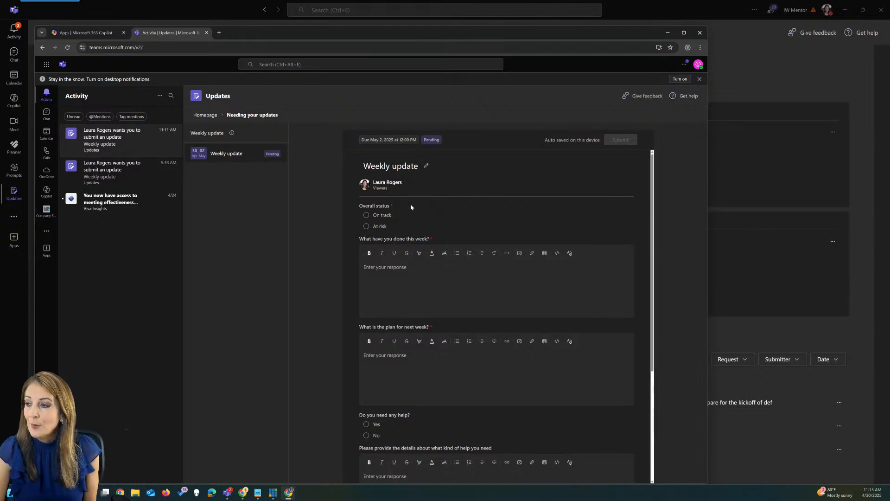
pyautogui.scroll(-3, 450, 207)
pyautogui.scroll(3, 453, 211)
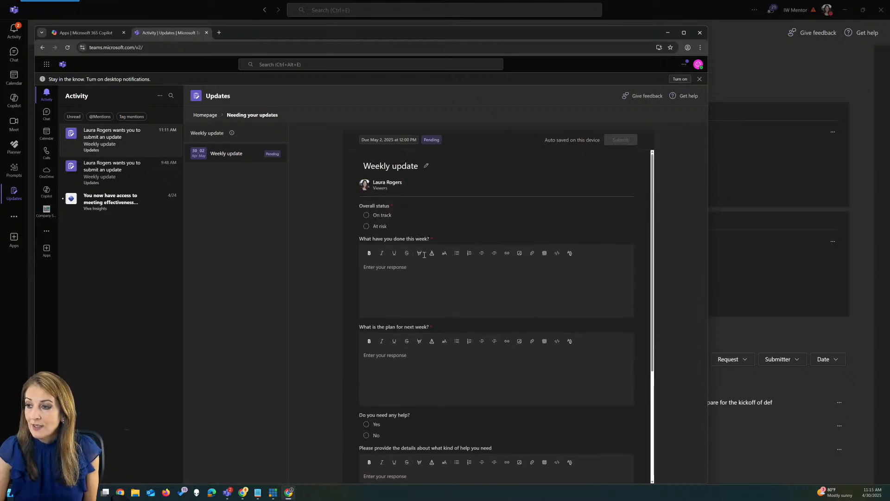
# Fill in the Weekly update with status On track, "ok" for this week's work and next week's plan, and No for needing help.
pyautogui.click(365, 216)
pyautogui.click(459, 285)
pyautogui.write('ok')
pyautogui.press('Tab')
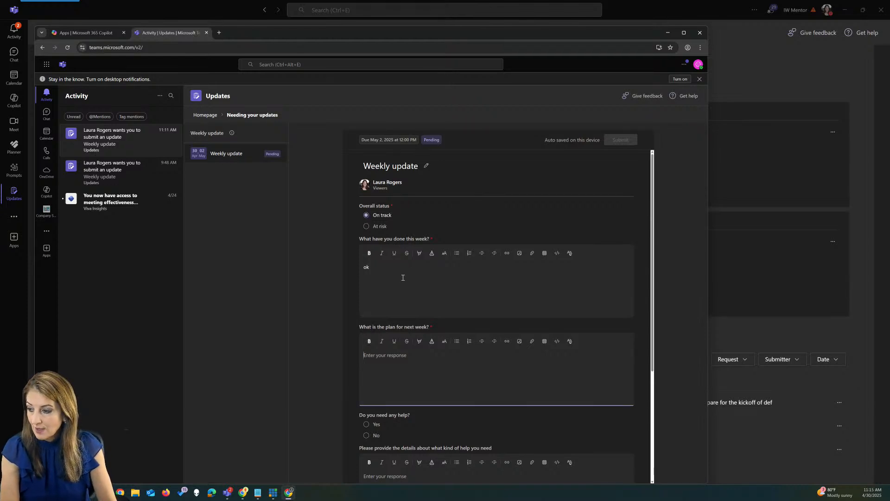
pyautogui.write('ok')
pyautogui.scroll(-2, 402, 287)
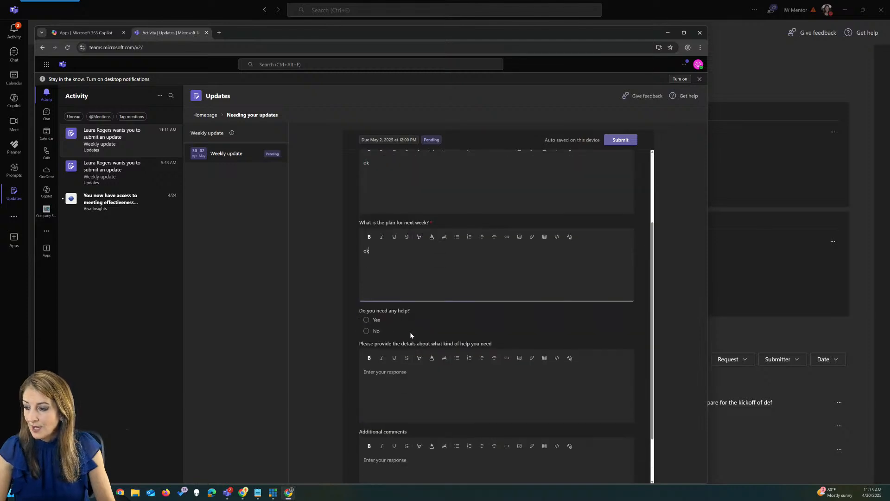
pyautogui.click(366, 334)
pyautogui.scroll(-2, 454, 412)
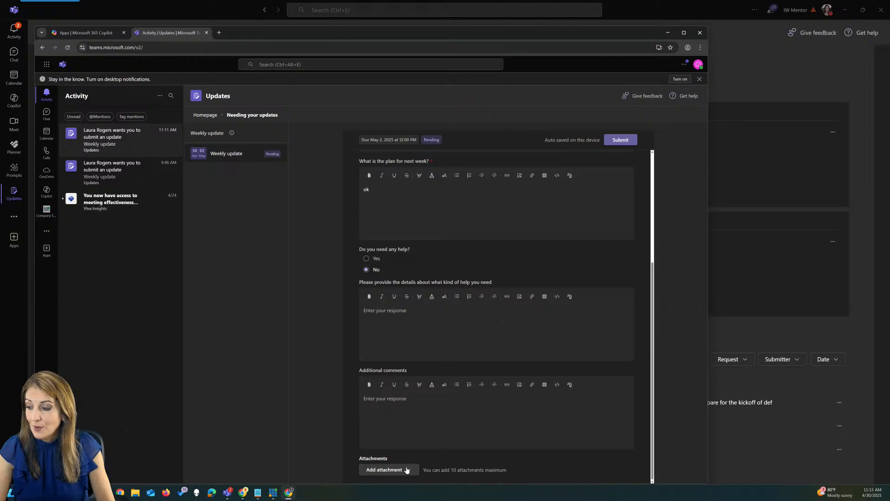
# Submit the completed Weekly update and return to the submitter's Updates homepage.
pyautogui.click(619, 141)
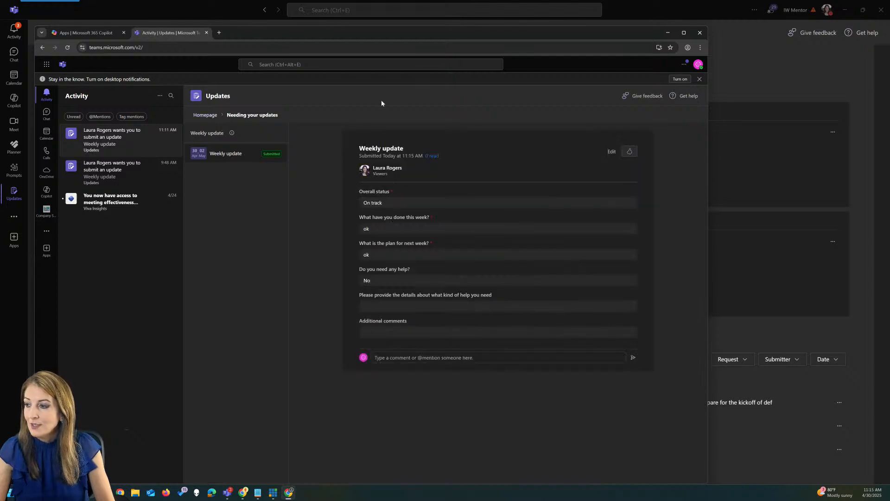
pyautogui.click(205, 115)
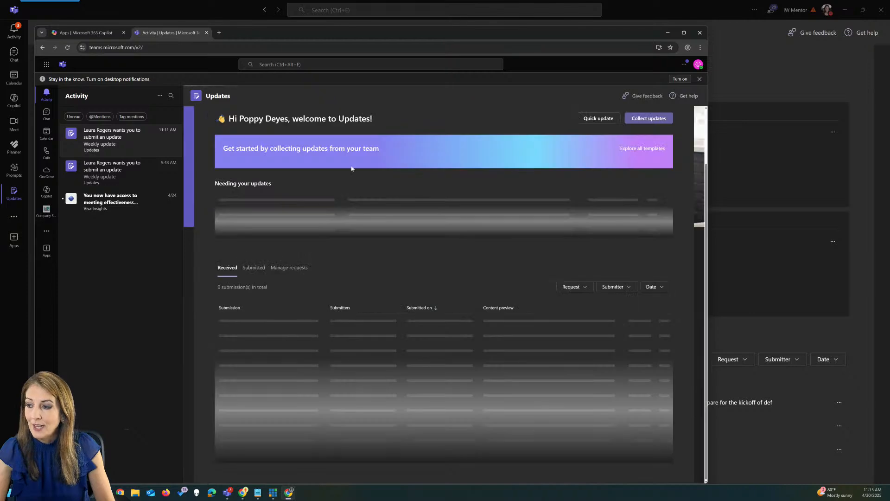
# Check the submitter's homepage, minimize the browser to return to the requester's Teams window, and review its Weekly update cards.
pyautogui.scroll(-2, 374, 274)
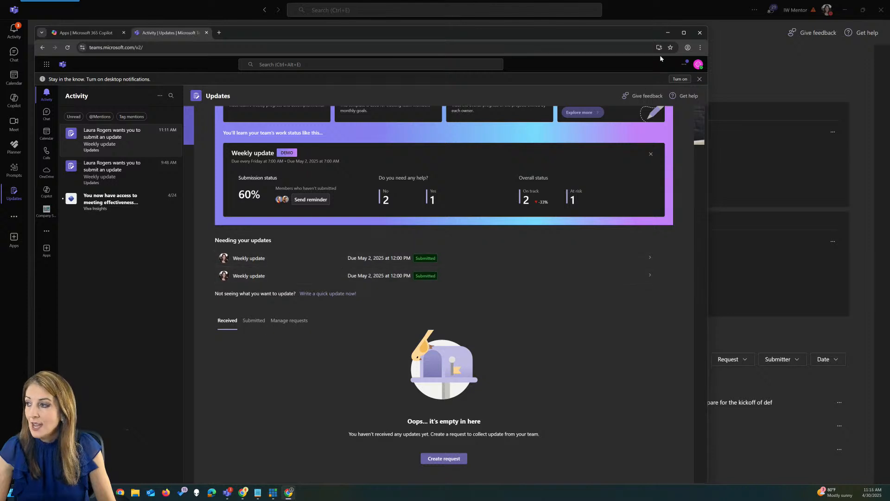
pyautogui.click(667, 33)
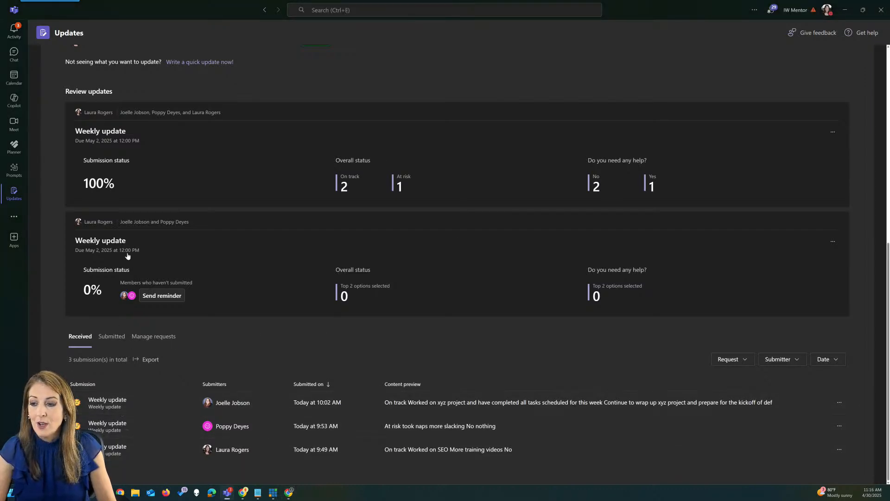
pyautogui.scroll(4, 131, 199)
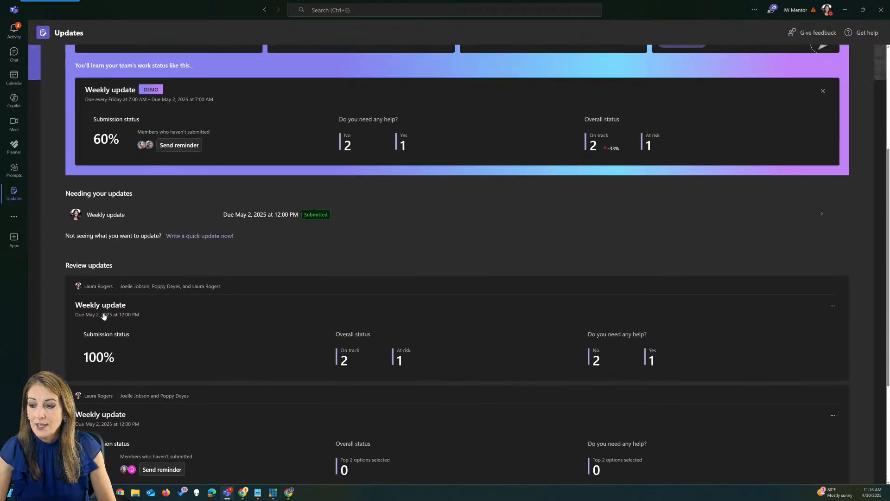
pyautogui.scroll(-3, 115, 320)
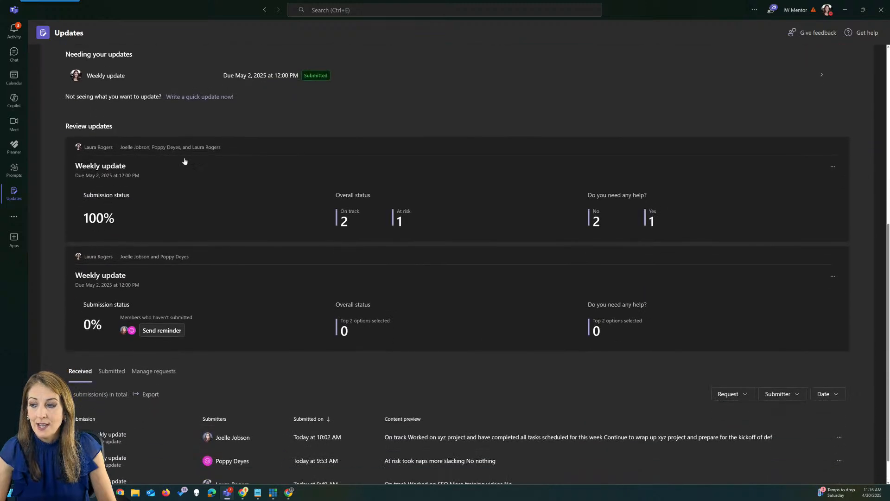
pyautogui.scroll(-1, 227, 241)
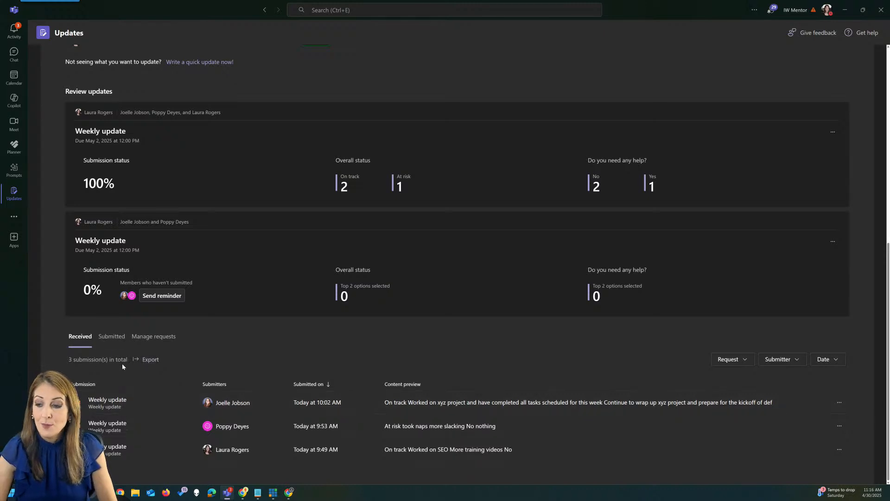
# Check the Submitted and Manage requests lists, then view the newest Weekly update request's settings and leave without publishing.
pyautogui.click(118, 340)
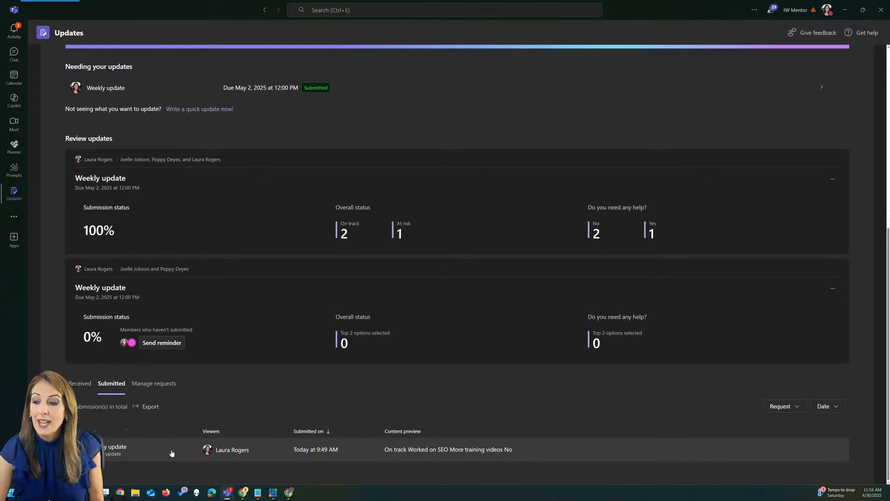
pyautogui.click(162, 383)
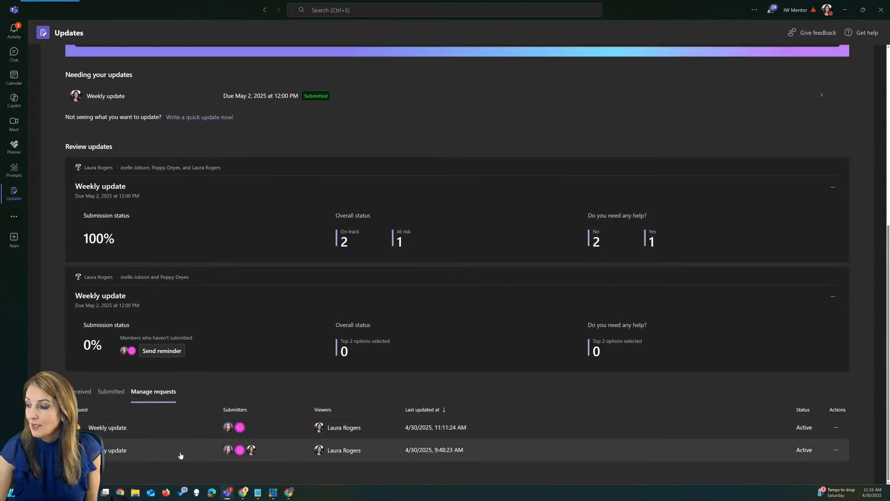
pyautogui.click(177, 426)
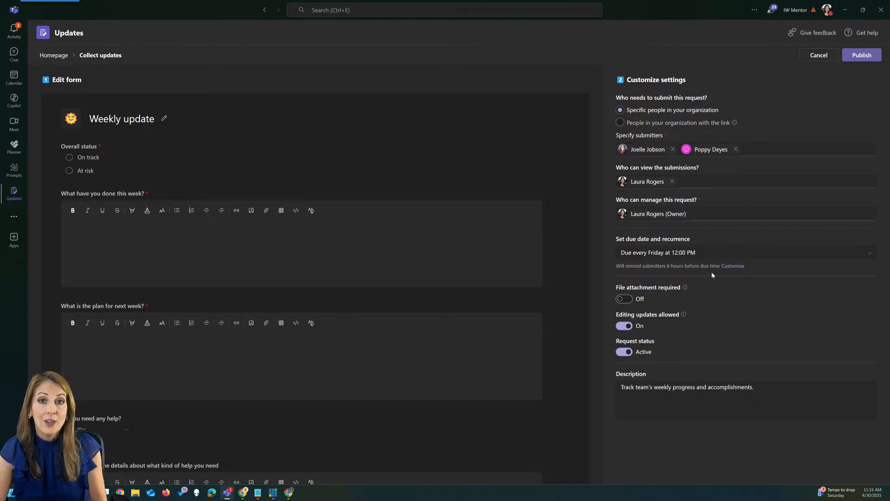
pyautogui.click(818, 56)
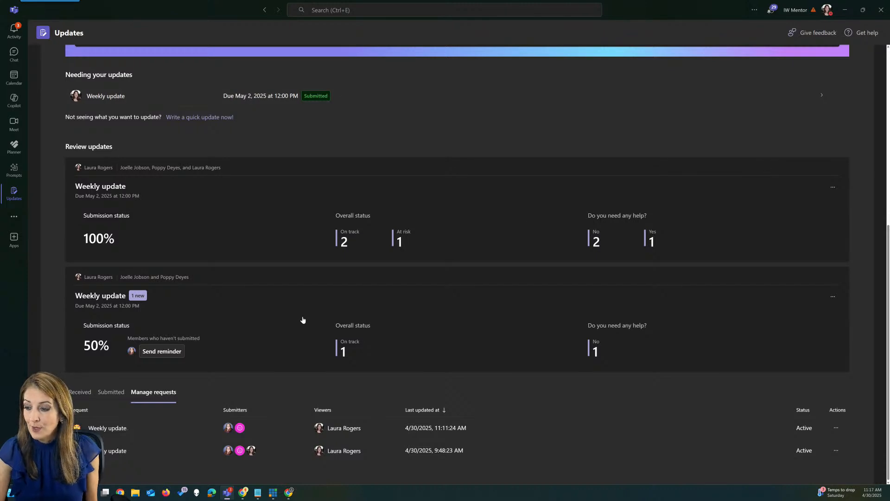
# Review the requester's Updates homepage and its Submitted list, including the Request and Date filter options.
pyautogui.scroll(6, 259, 322)
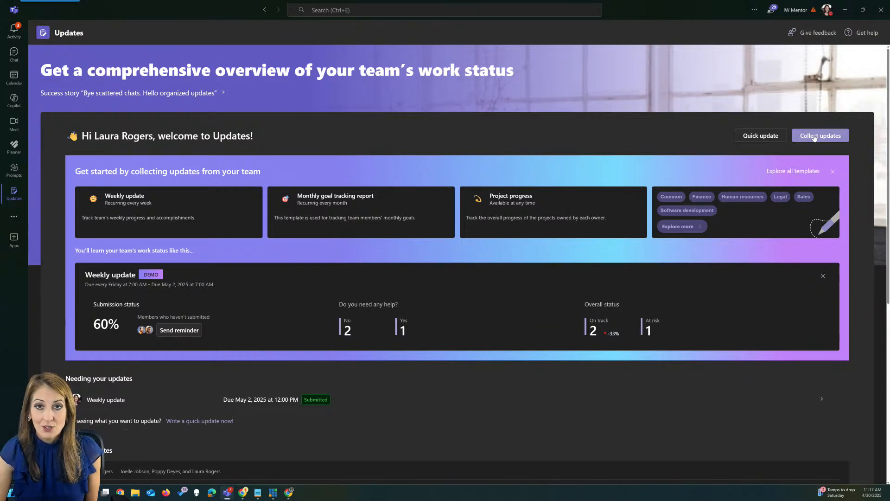
pyautogui.scroll(-3, 584, 236)
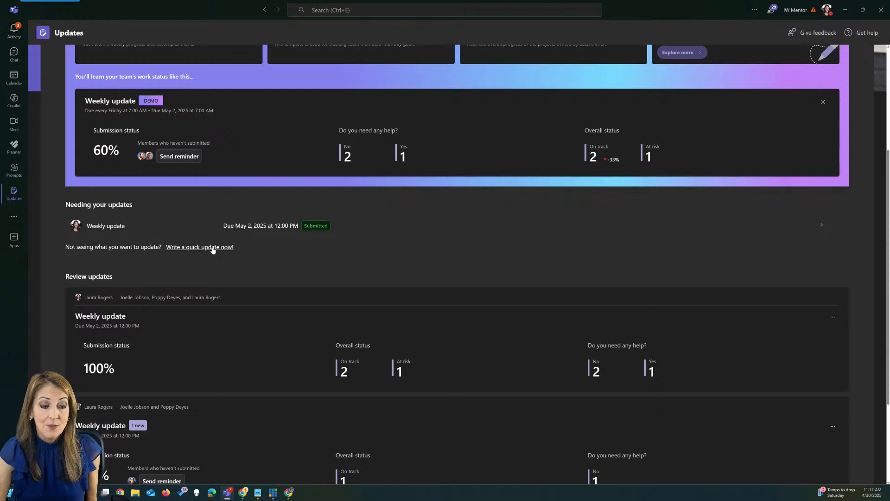
pyautogui.scroll(-3, 213, 250)
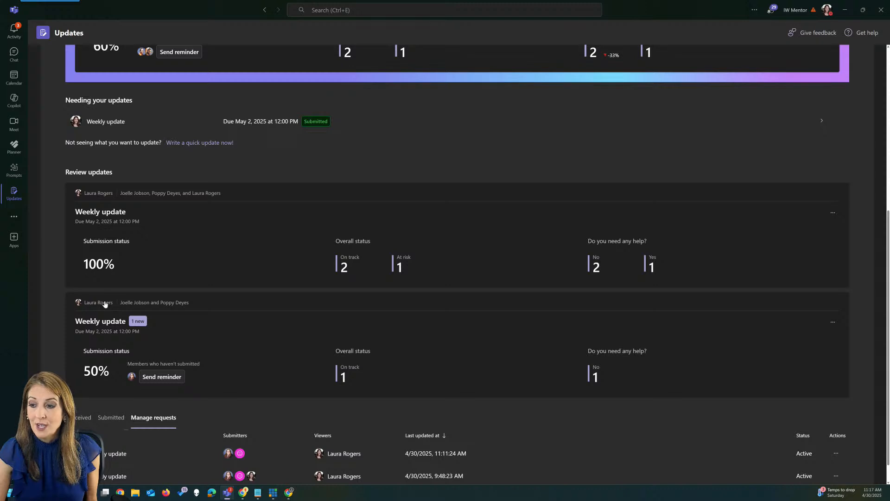
pyautogui.scroll(-1, 157, 302)
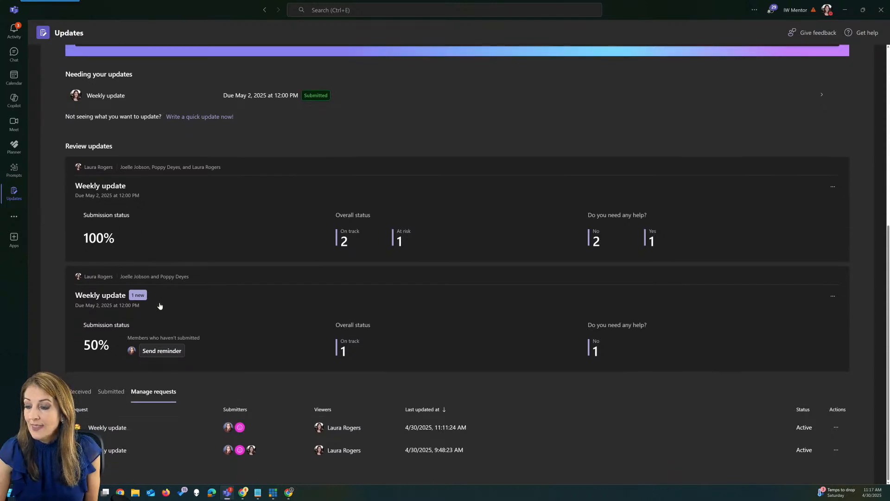
pyautogui.click(81, 392)
pyautogui.click(112, 395)
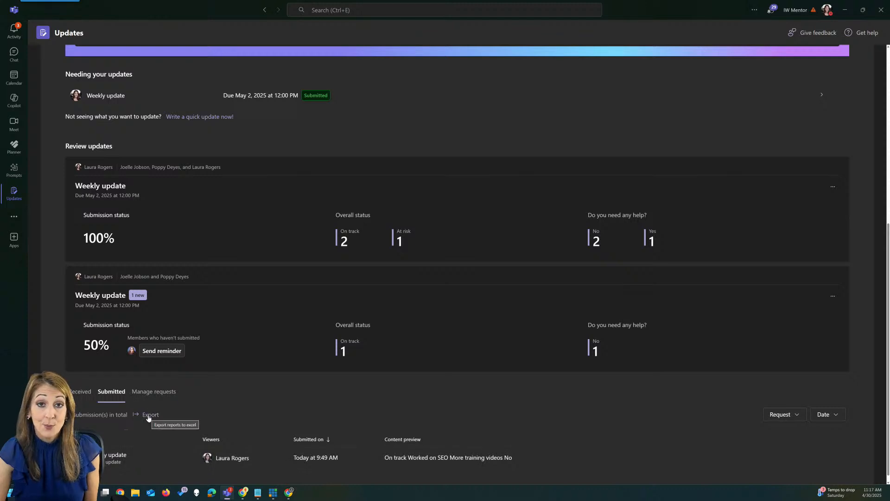
pyautogui.scroll(-1, 626, 401)
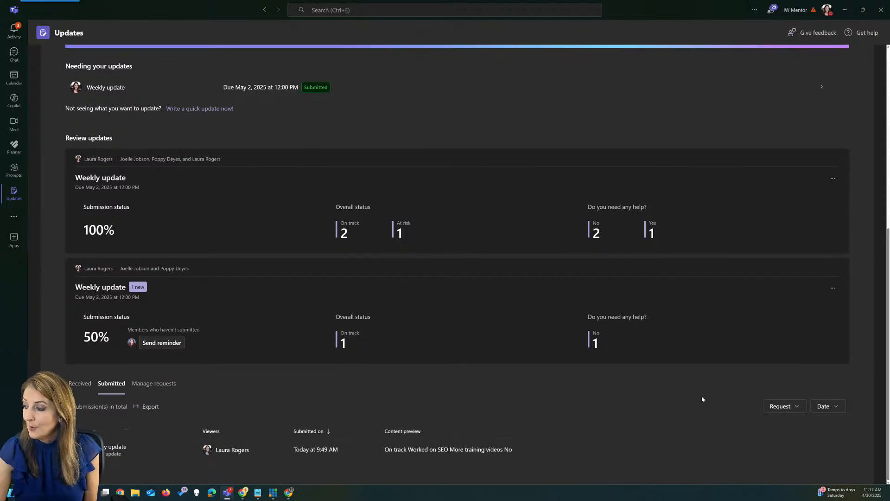
pyautogui.click(783, 407)
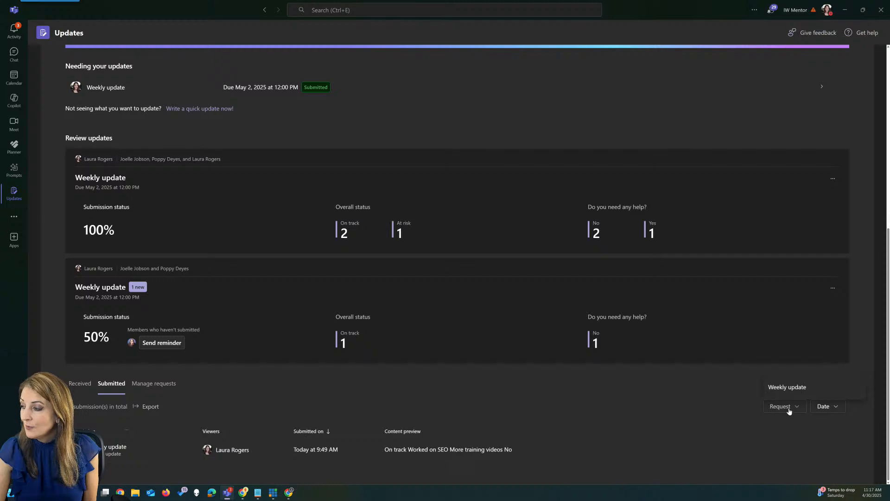
pyautogui.click(829, 408)
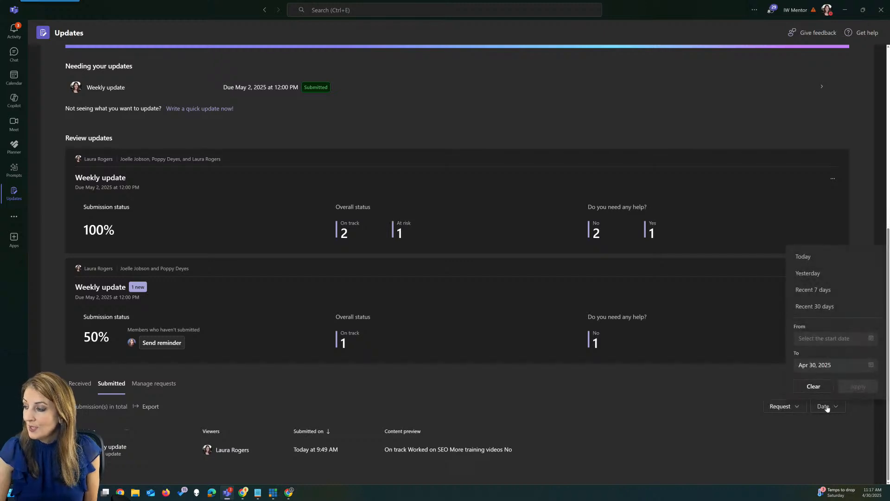
pyautogui.click(642, 400)
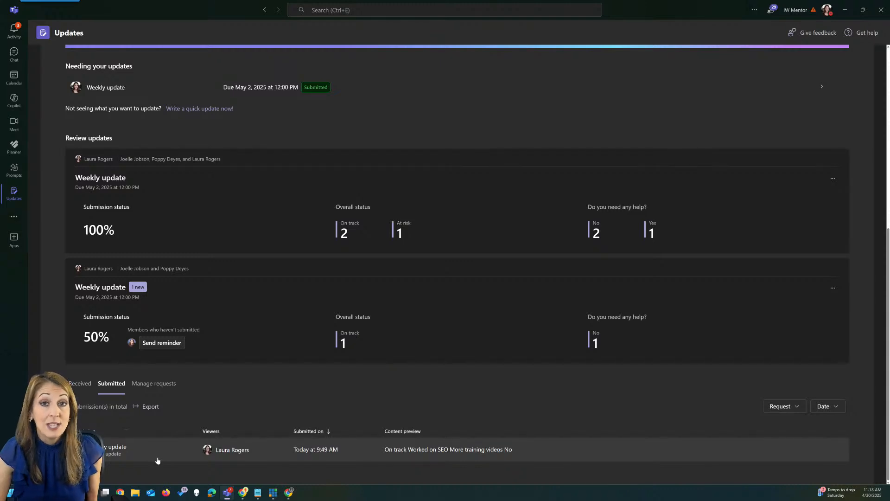
# Return to the Received list, start collecting updates, and browse the Finance templates.
pyautogui.click(78, 385)
pyautogui.scroll(7, 270, 249)
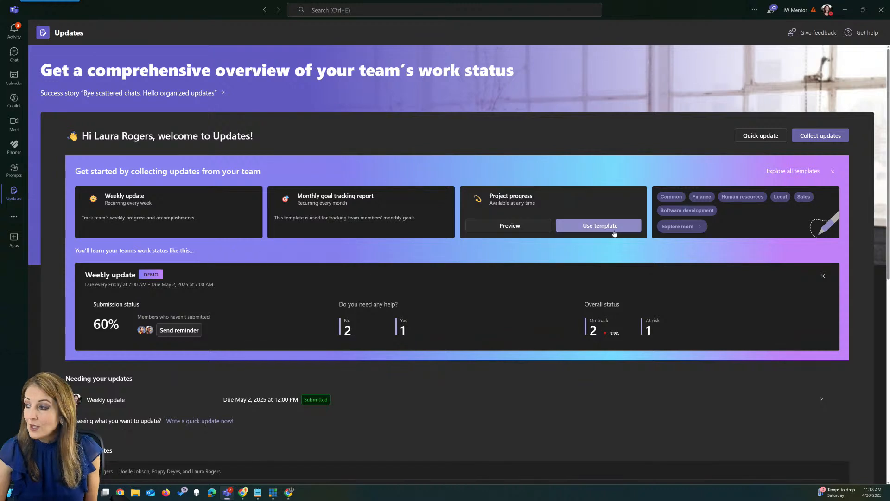
pyautogui.click(820, 136)
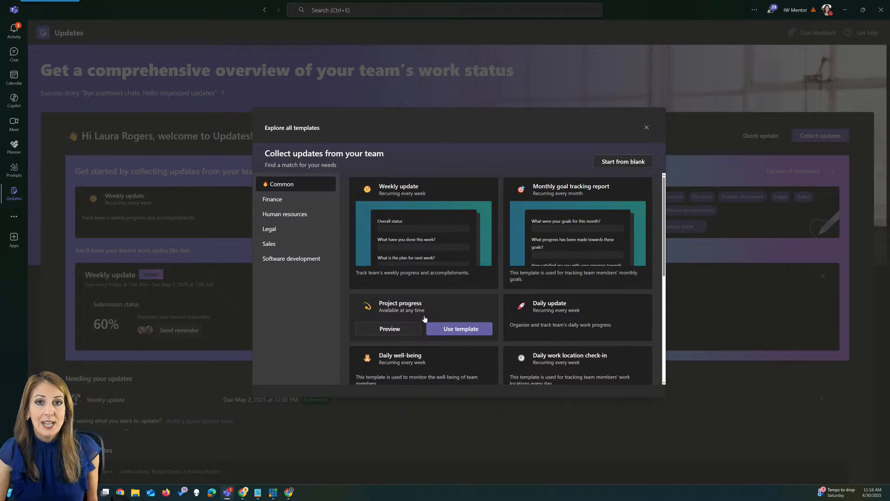
pyautogui.click(288, 204)
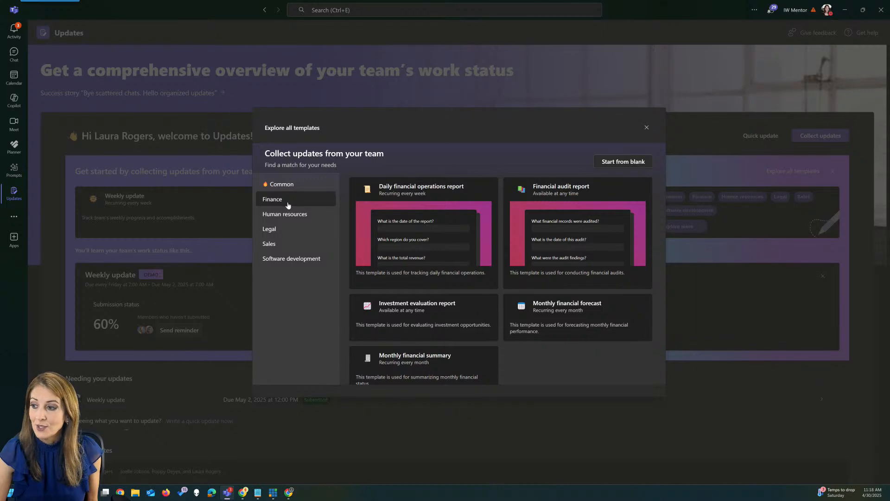
pyautogui.moveTo(438, 220)
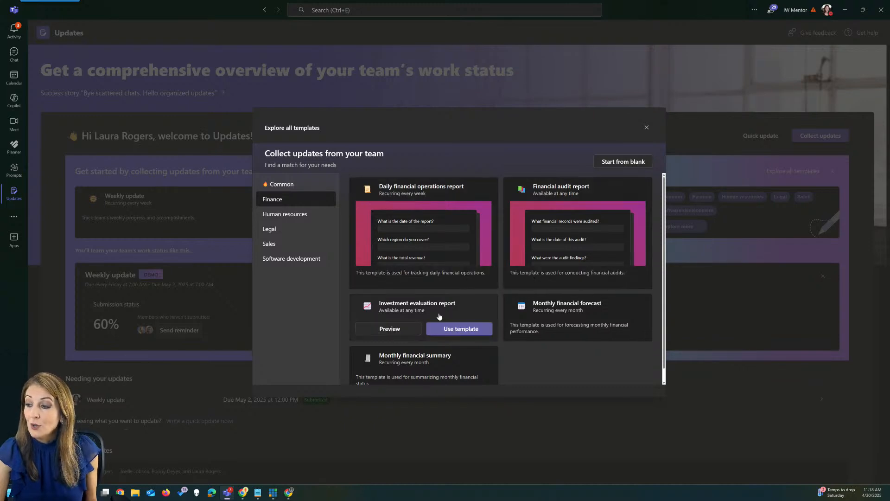
pyautogui.scroll(-1, 449, 315)
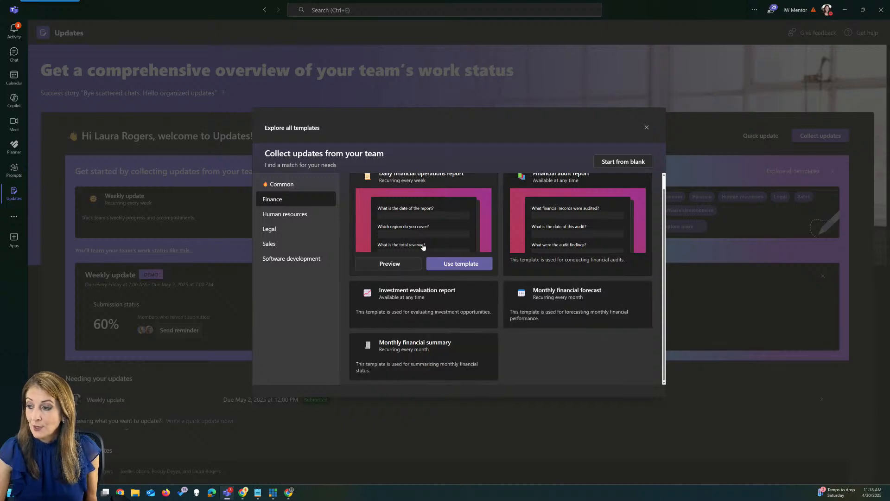
# Preview the Monthly financial summary template and examine its sample submissions and questions.
pyautogui.click(394, 368)
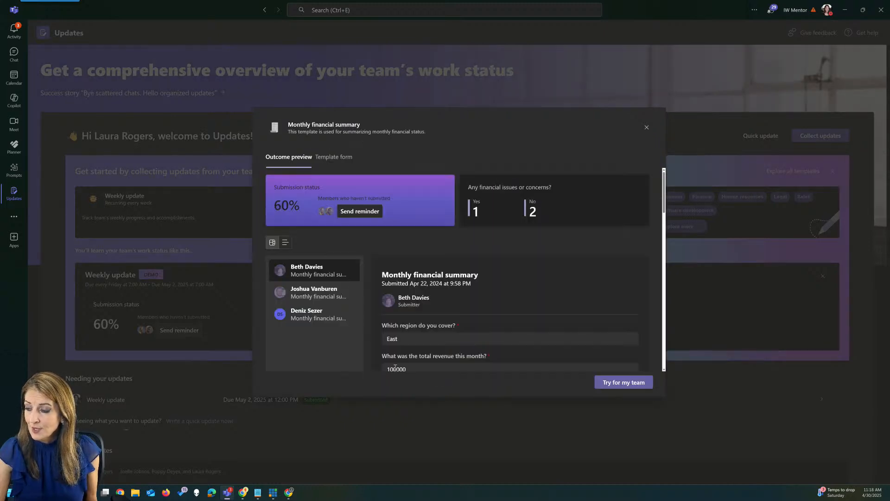
pyautogui.scroll(-3, 528, 296)
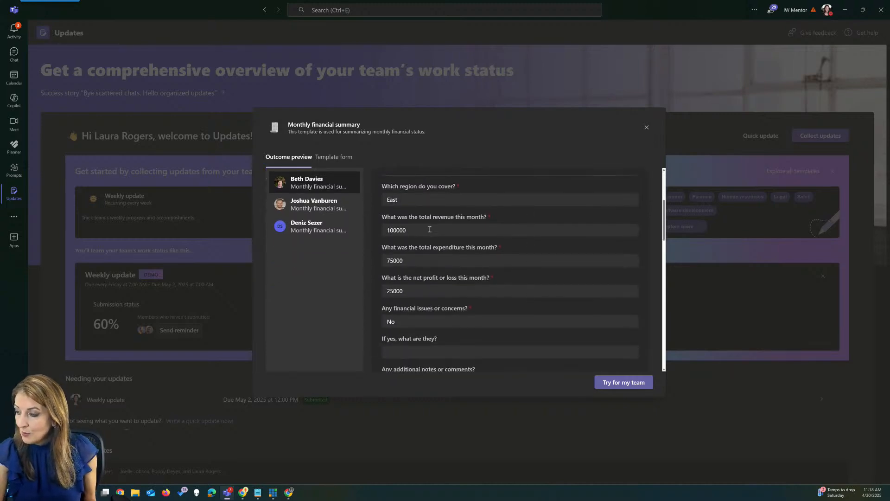
pyautogui.scroll(-2, 429, 229)
pyautogui.scroll(-2, 431, 222)
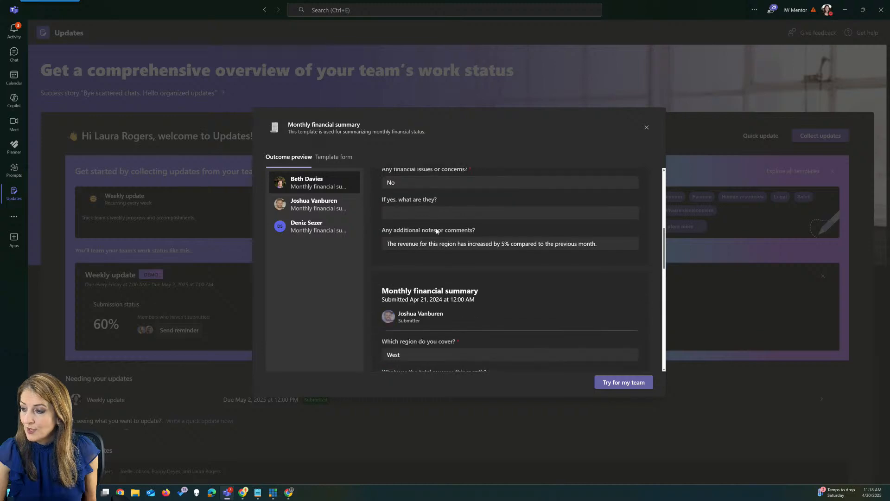
pyautogui.scroll(-2, 451, 268)
pyautogui.scroll(4, 464, 265)
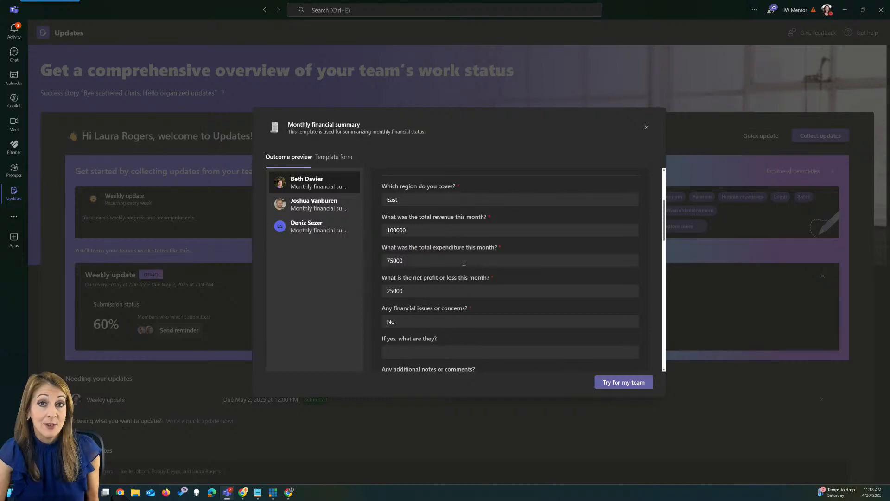
# Start a new request from the Monthly financial summary template and look over its form questions.
pyautogui.click(629, 383)
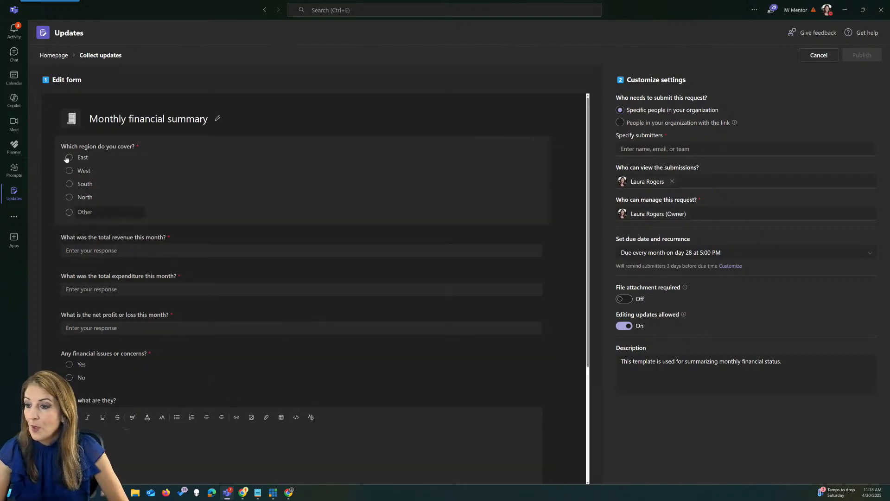
pyautogui.scroll(-3, 184, 159)
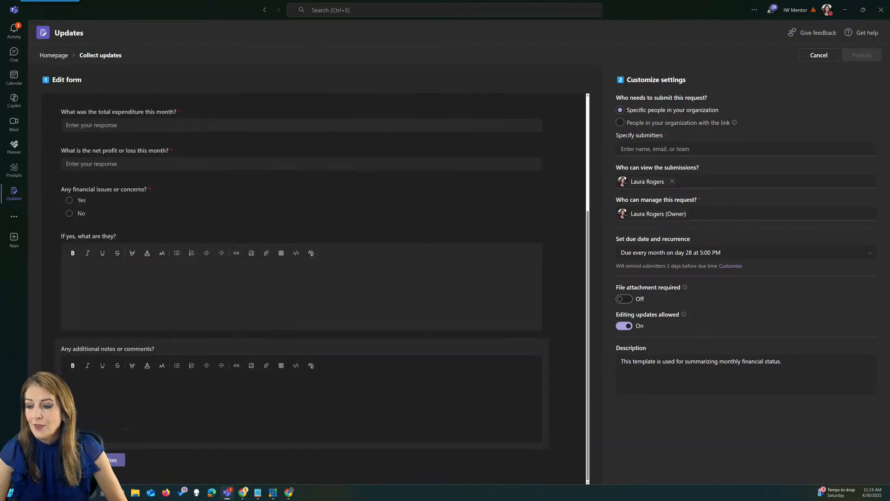
pyautogui.scroll(3, 164, 403)
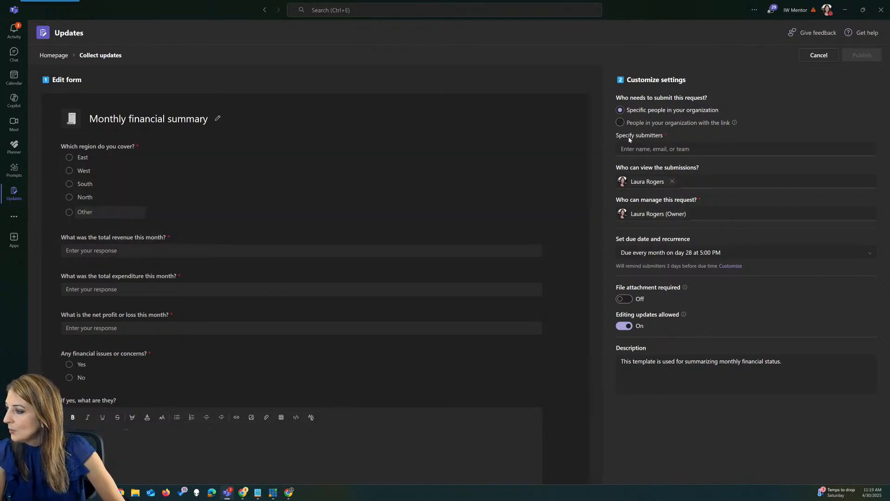
# Add the three team members, including the request owner, as submitters of the Monthly financial summary request.
pyautogui.click(644, 149)
pyautogui.write('poppy')
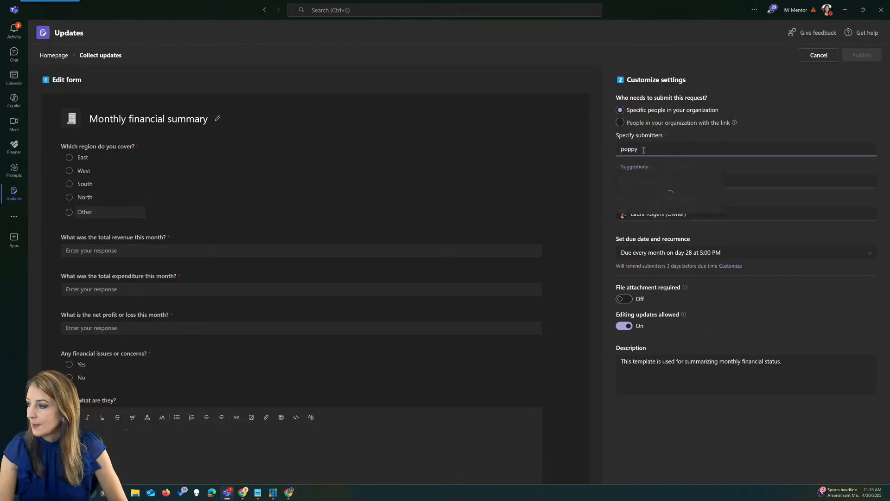
pyautogui.click(664, 183)
pyautogui.write('laura')
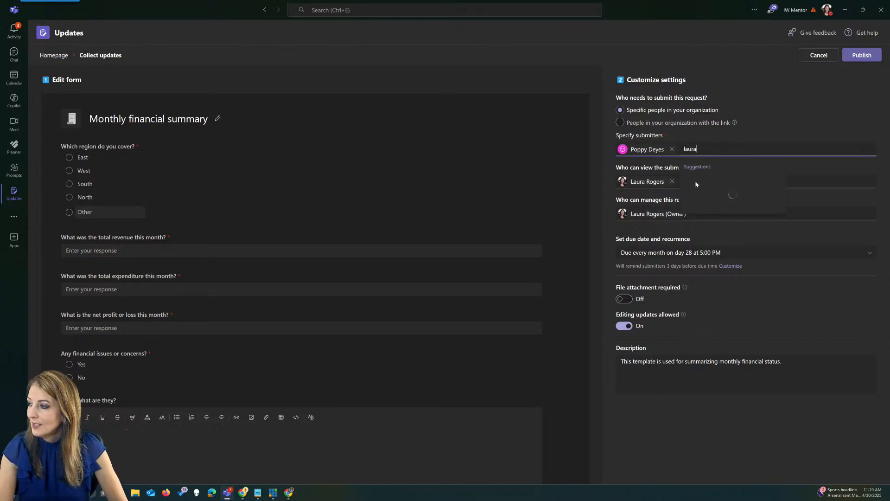
pyautogui.click(726, 210)
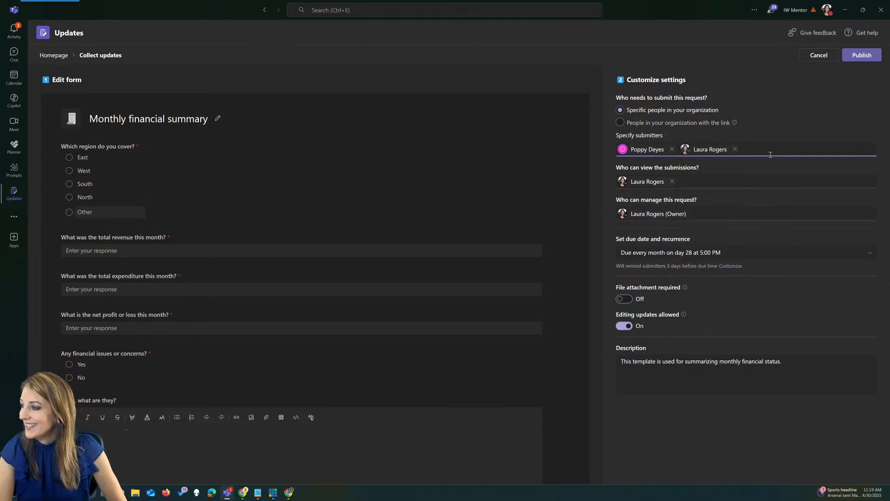
pyautogui.write('joelle')
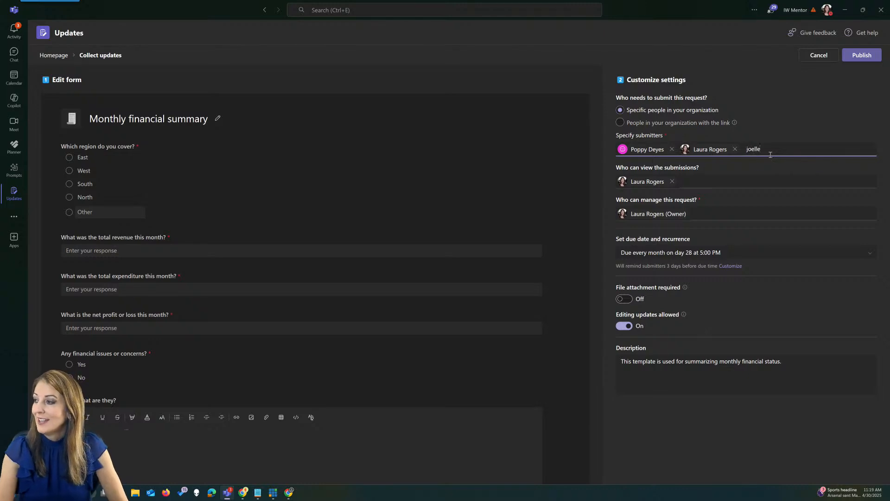
pyautogui.click(777, 188)
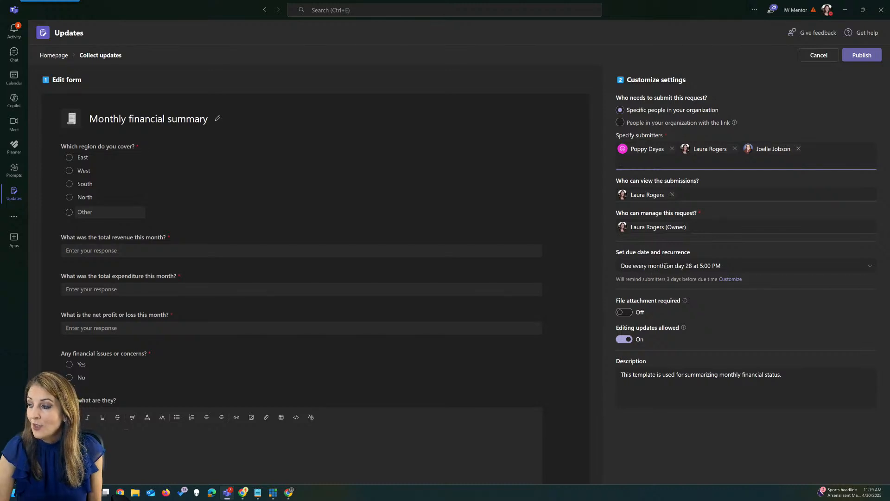
# Check the monthly recurrence settings, publish the Monthly financial summary request, and return to the Updates homepage.
pyautogui.click(695, 265)
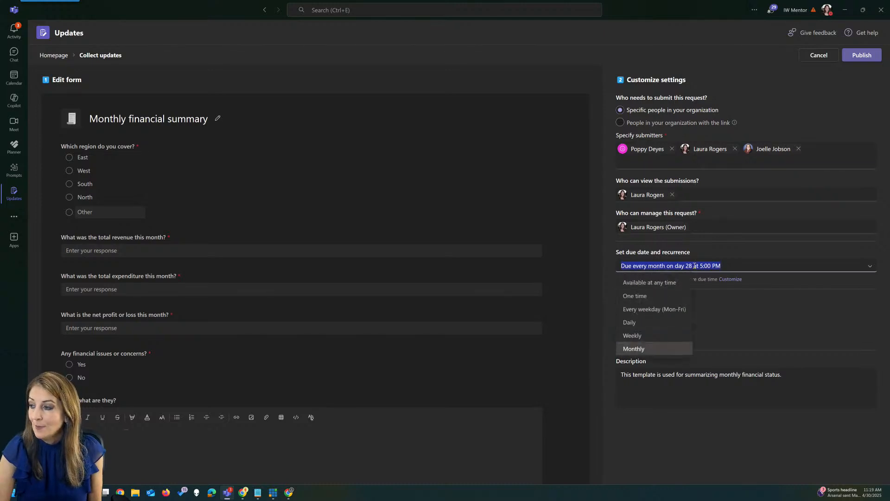
pyautogui.click(652, 349)
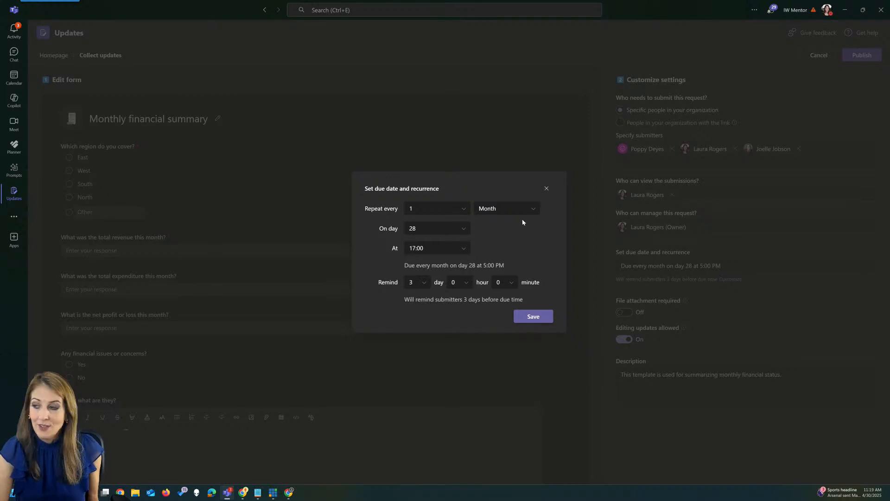
pyautogui.click(546, 189)
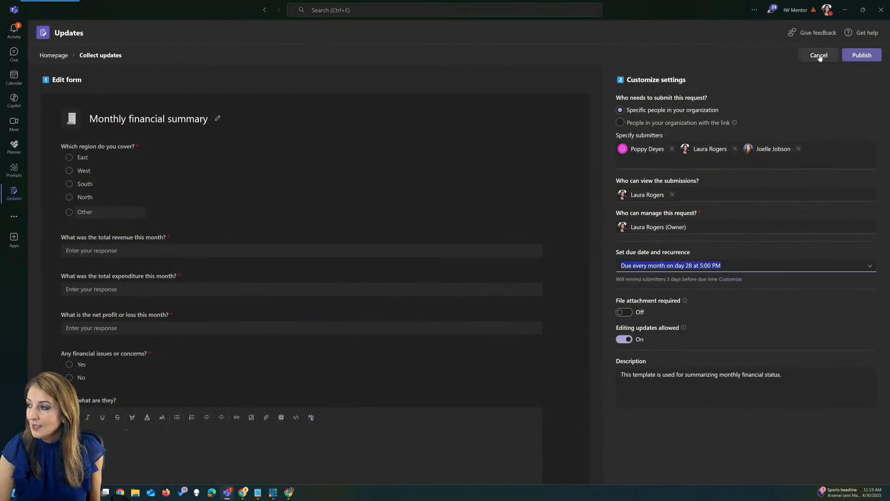
pyautogui.click(862, 56)
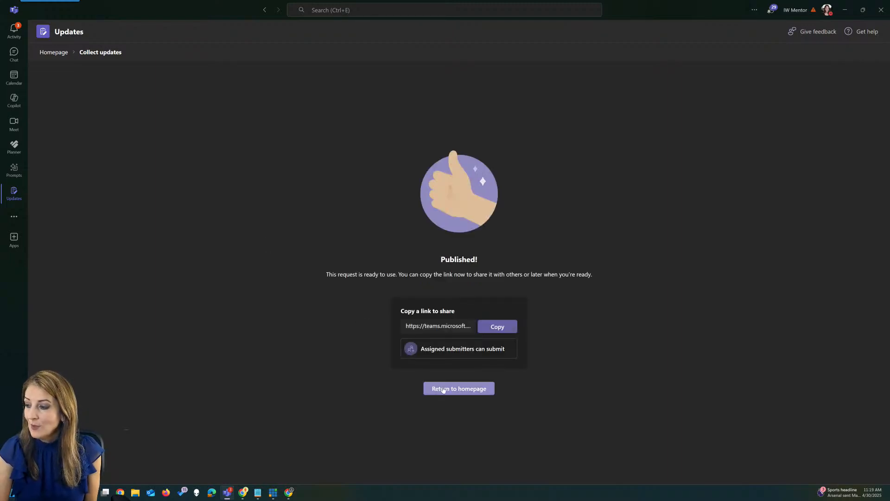
pyautogui.click(448, 389)
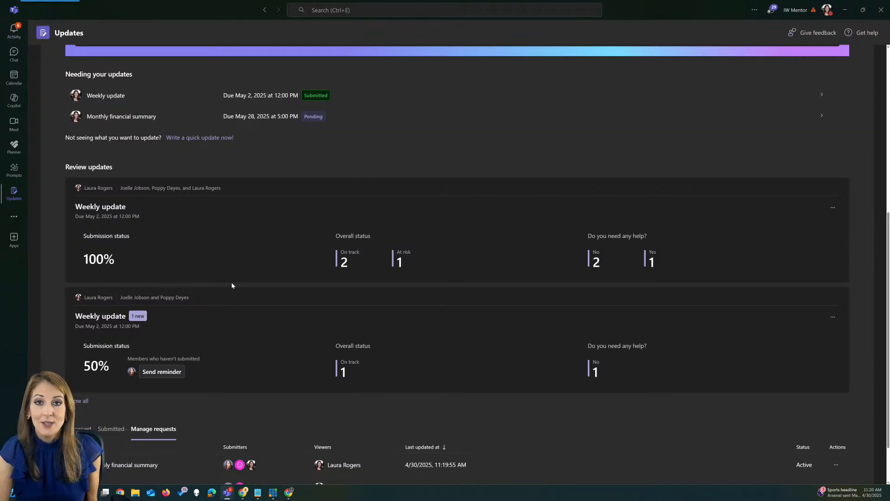
# Open the pending Monthly financial summary under Needing your updates and choose East as the region covered.
pyautogui.scroll(4, 232, 284)
pyautogui.scroll(2, 232, 286)
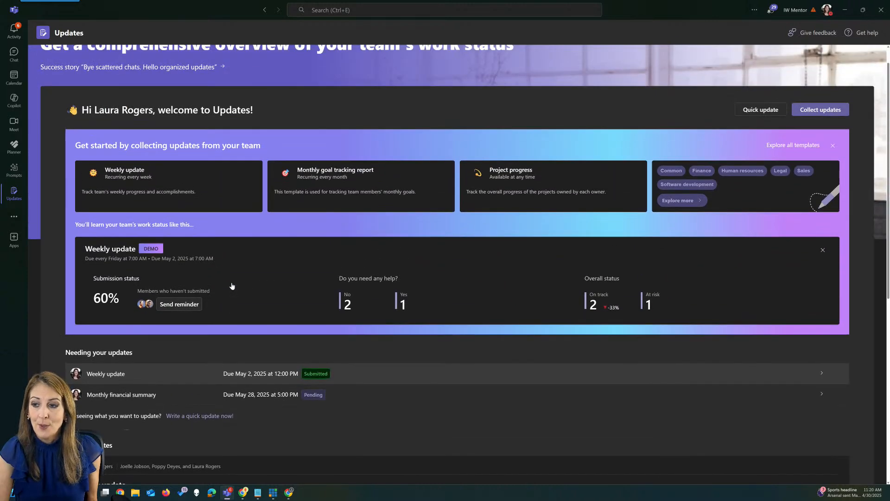
pyautogui.scroll(1, 231, 284)
pyautogui.scroll(-2, 231, 286)
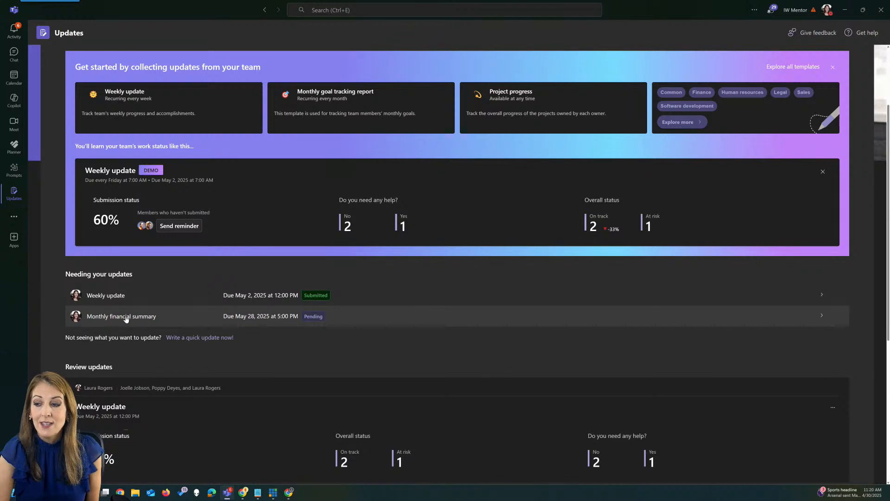
pyautogui.scroll(-1, 122, 318)
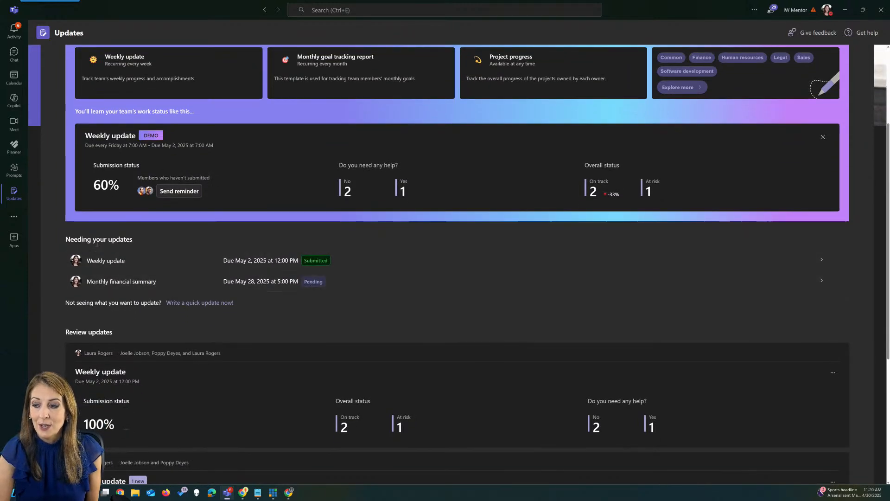
pyautogui.click(128, 285)
pyautogui.click(388, 174)
# Fill in total revenue 12000, total expenditure 2000 and net profit or loss 8000 in the Monthly financial summary.
pyautogui.click(425, 259)
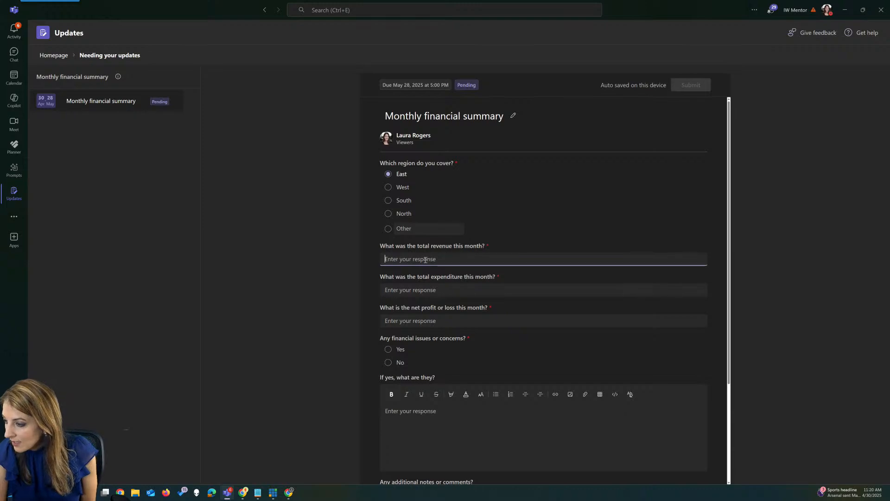
pyautogui.write('12000')
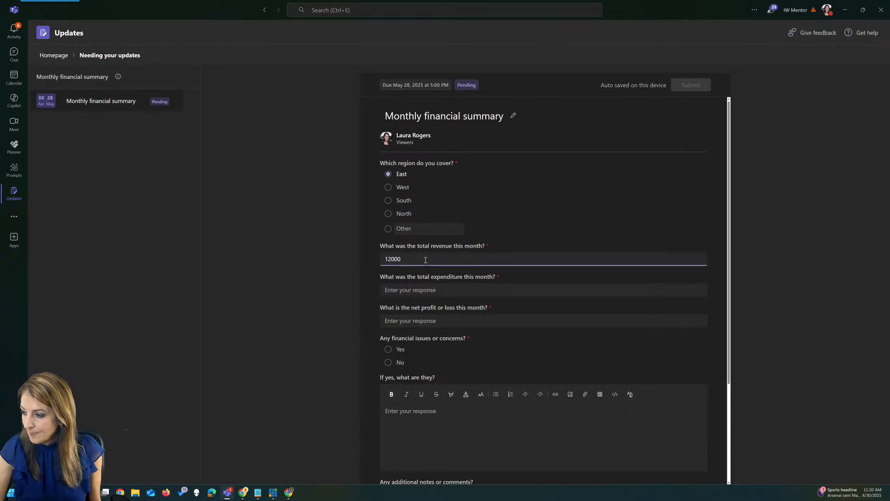
pyautogui.click(441, 289)
pyautogui.write('2000')
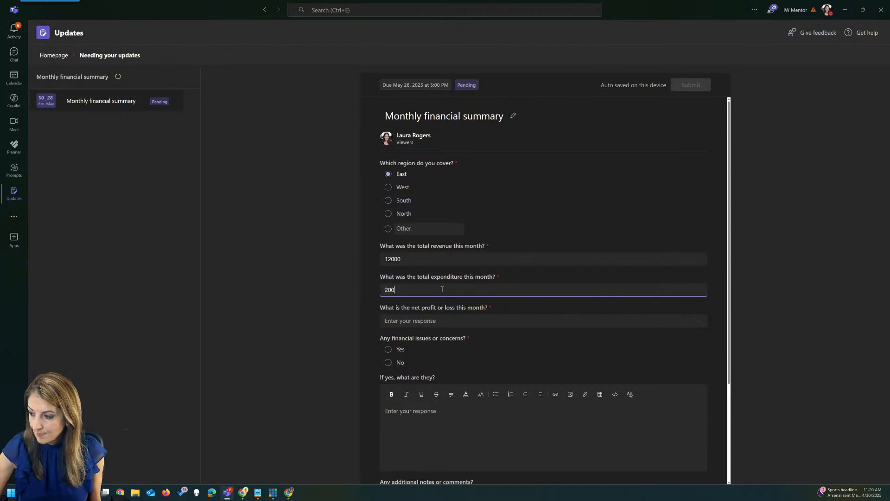
pyautogui.click(456, 322)
pyautogui.write('8000')
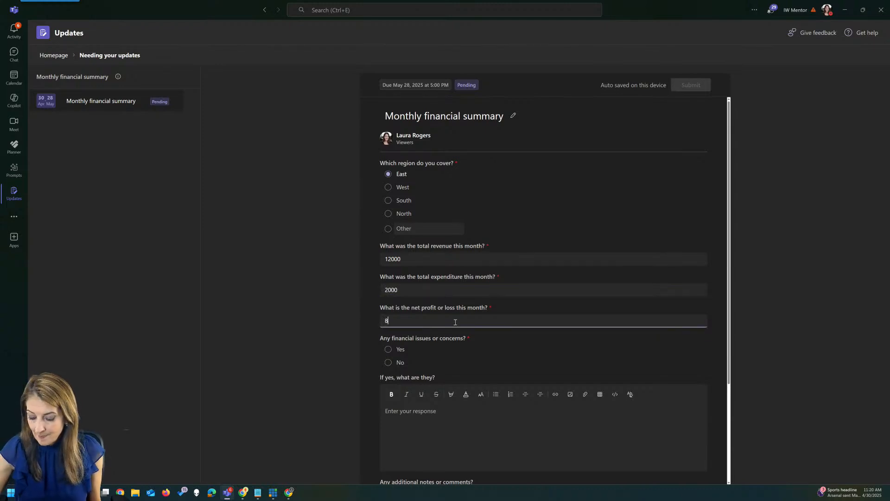
# Answer No to financial issues or concerns, enter "ok" as the follow-up explanation, and submit the Monthly financial summary.
pyautogui.click(405, 360)
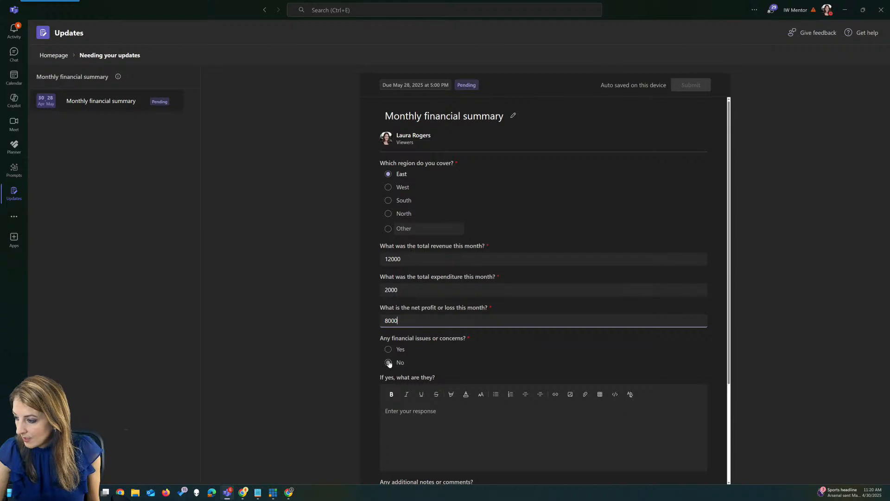
pyautogui.scroll(-3, 445, 426)
pyautogui.click(427, 284)
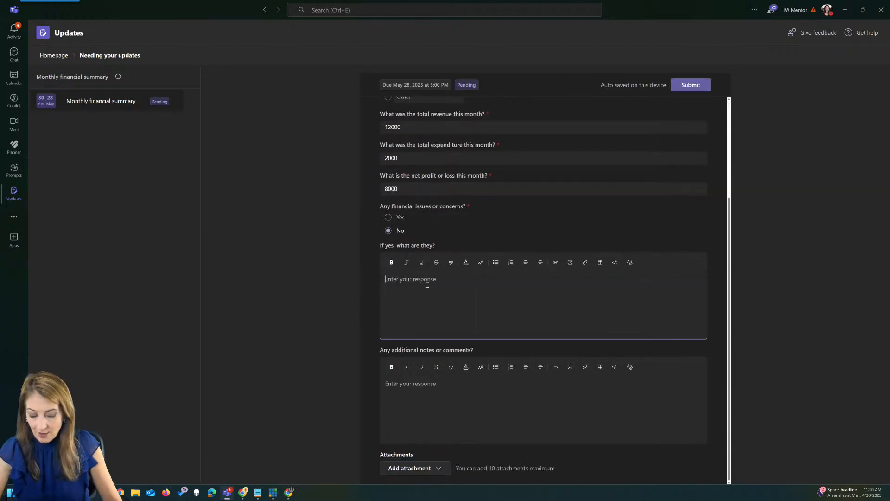
pyautogui.write('d')
pyautogui.write('k')
pyautogui.scroll(1, 441, 320)
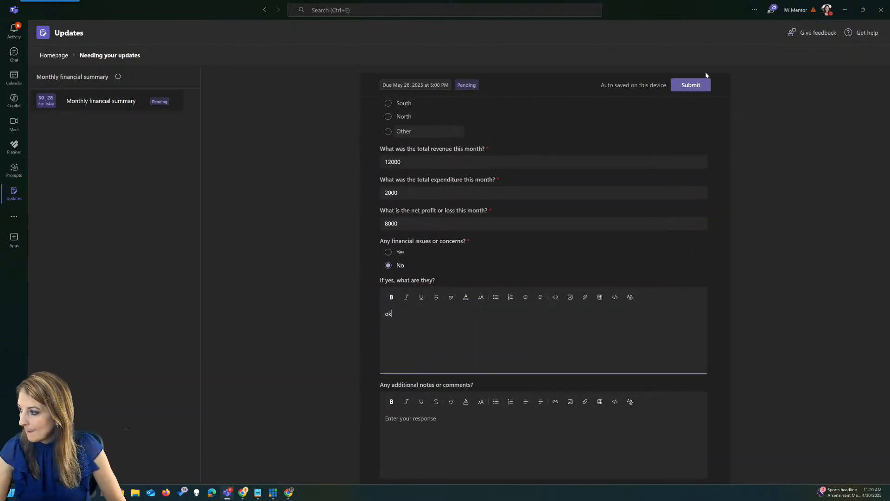
pyautogui.click(691, 84)
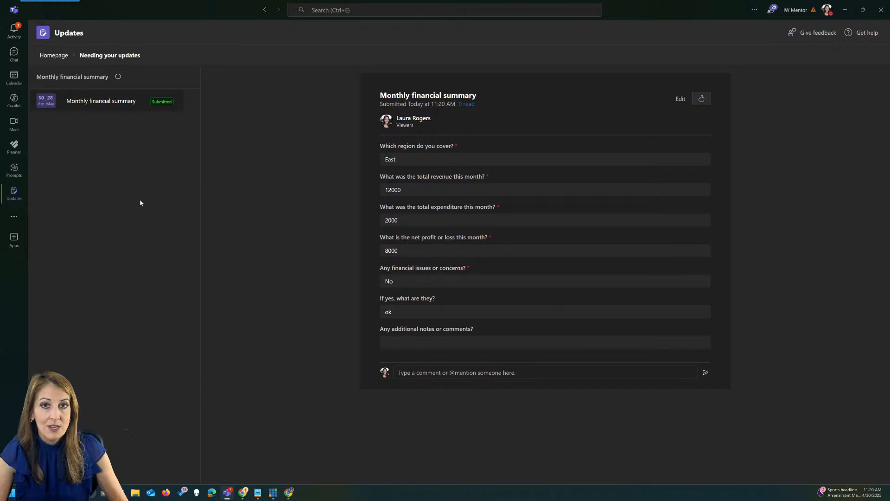
# Return to the homepage and view the newly submitted Monthly financial summary from the Received list.
pyautogui.click(51, 56)
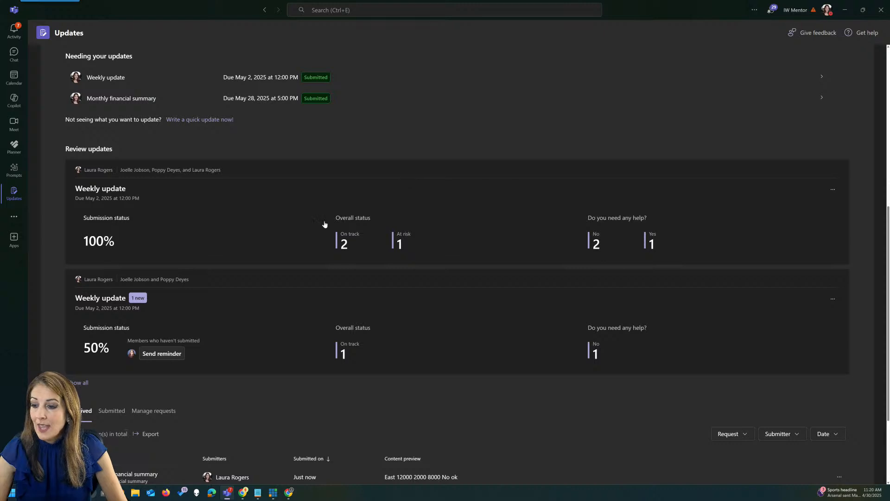
pyautogui.scroll(-1, 211, 312)
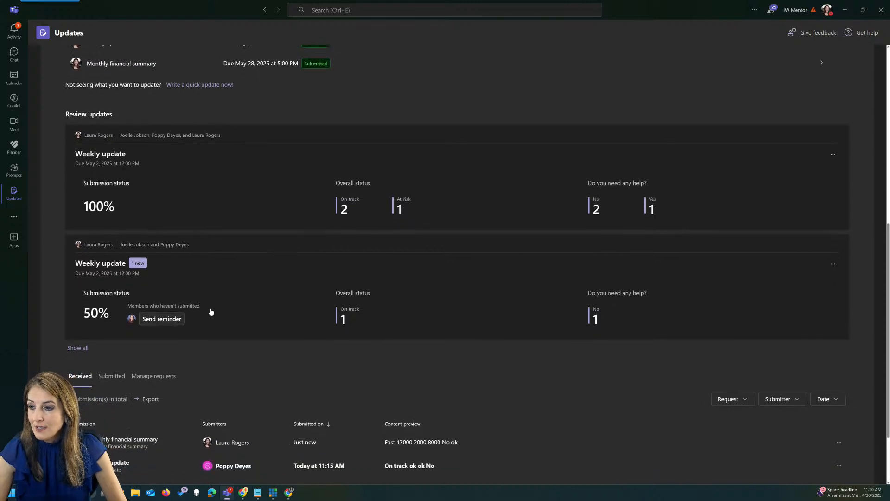
pyautogui.scroll(-3, 211, 312)
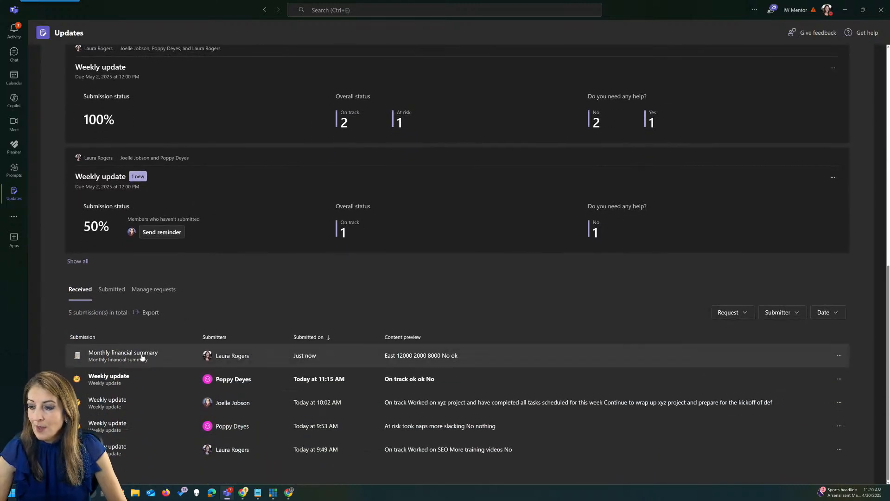
pyautogui.click(142, 355)
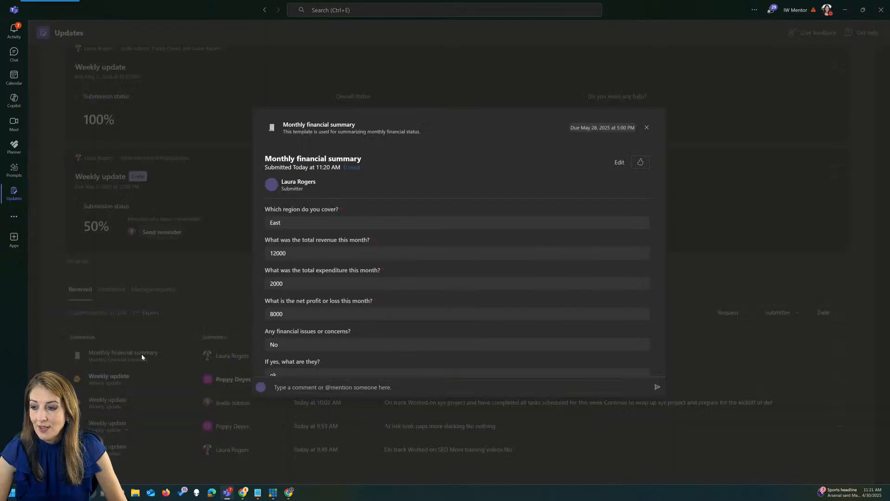
pyautogui.click(648, 128)
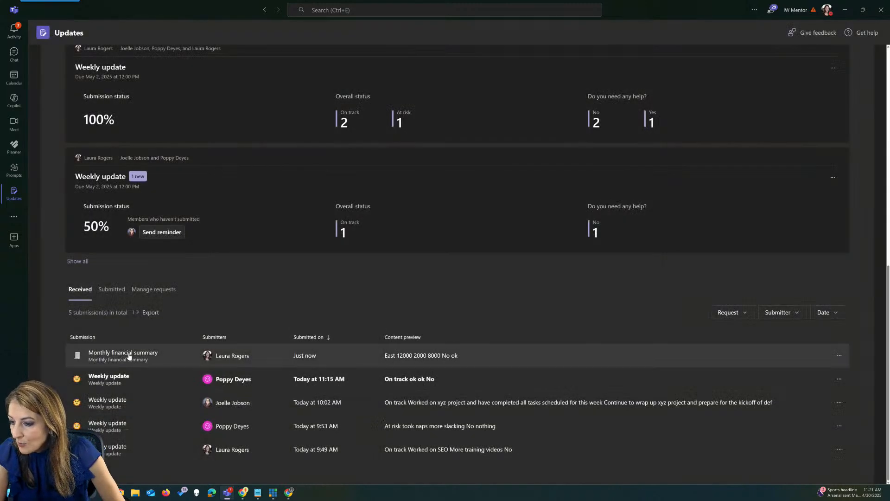
# Review the Monthly financial summary request's form and settings from the managed requests, and return to the homepage.
pyautogui.click(153, 289)
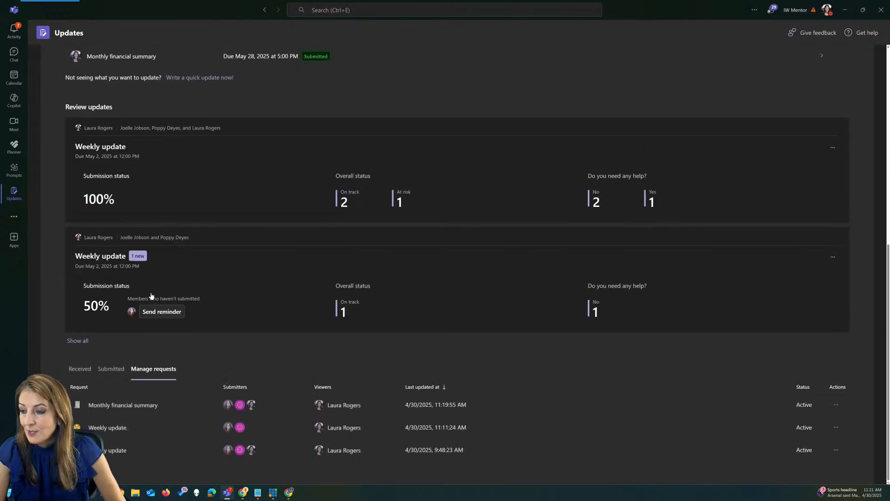
pyautogui.click(132, 406)
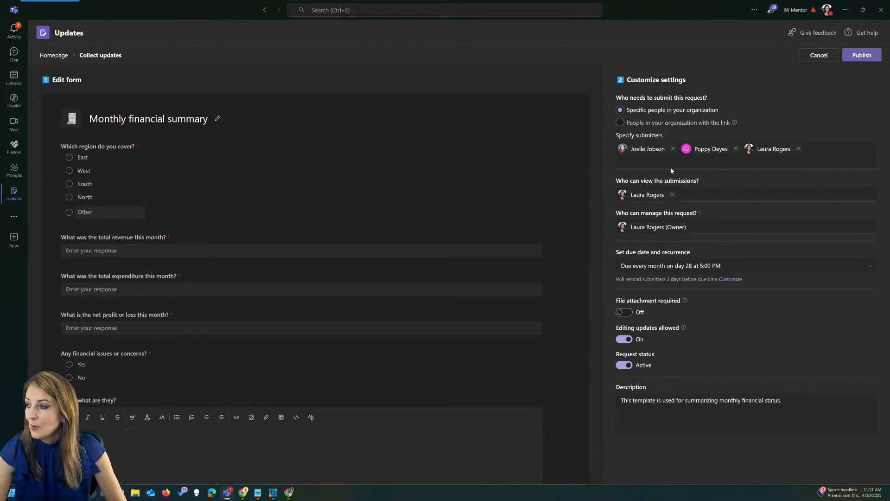
pyautogui.click(48, 56)
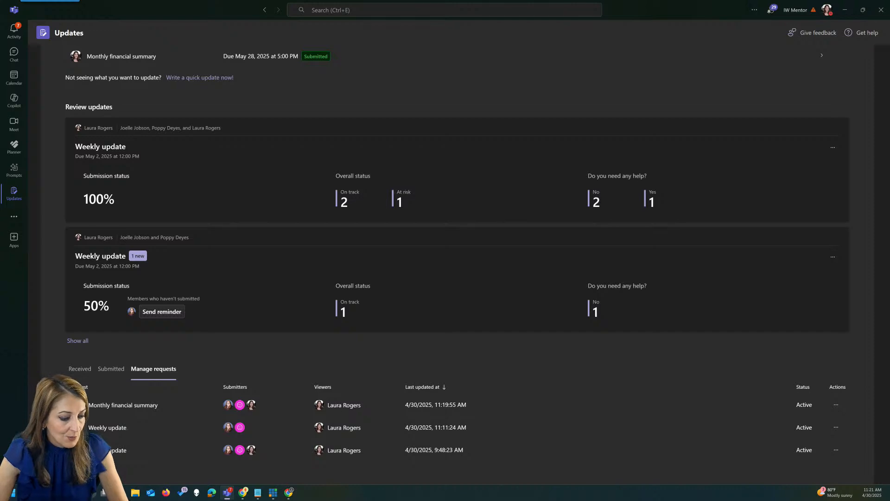
# Switch to the other team member's Teams browser window, open the Monthly financial summary request notification, and choose South as the region.
pyautogui.hotkey('alt', 'Tab')
pyautogui.moveTo(0, 74); pyautogui.dragTo(338, 42)
pyautogui.click(131, 146)
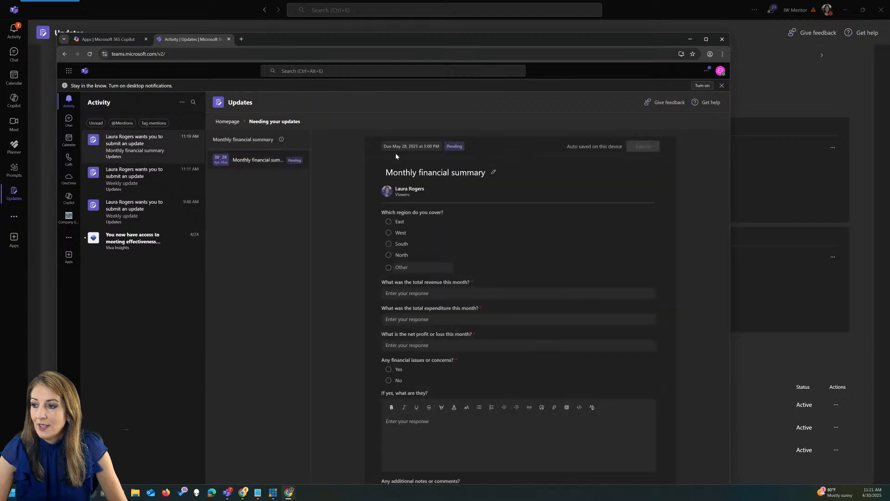
pyautogui.click(389, 243)
# Fill in total revenue 34, total expenditure 12 and net profit or loss 37 in the team member's summary.
pyautogui.click(446, 293)
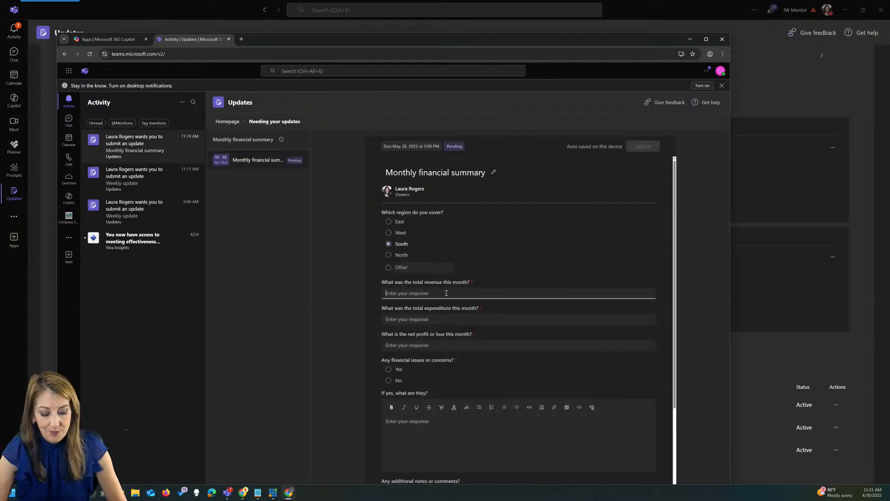
pyautogui.write('34')
pyautogui.press('Tab')
pyautogui.write('12')
pyautogui.click(436, 347)
pyautogui.write('34')
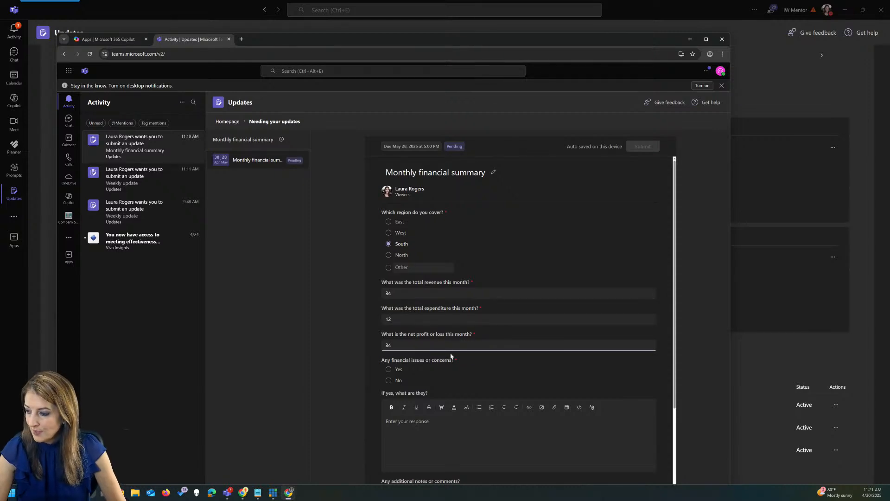
# Answer No to financial issues or concerns and submit the team member's Monthly financial summary.
pyautogui.scroll(-3, 448, 356)
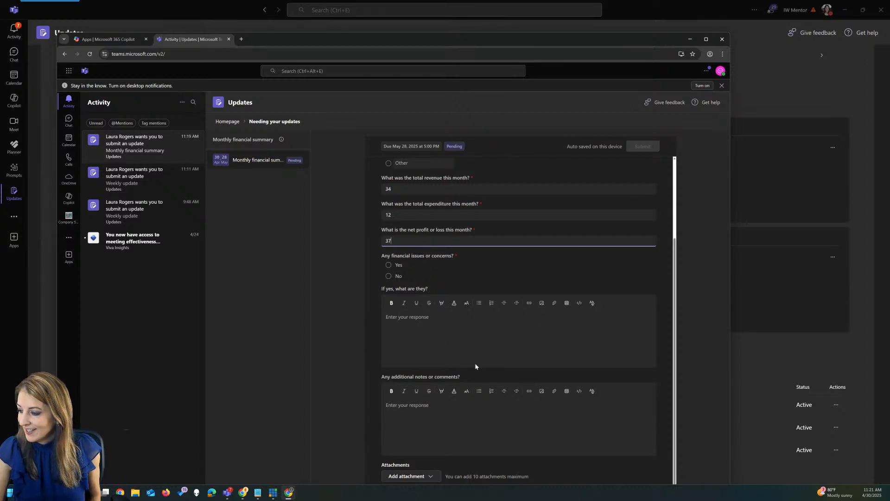
pyautogui.scroll(3, 628, 155)
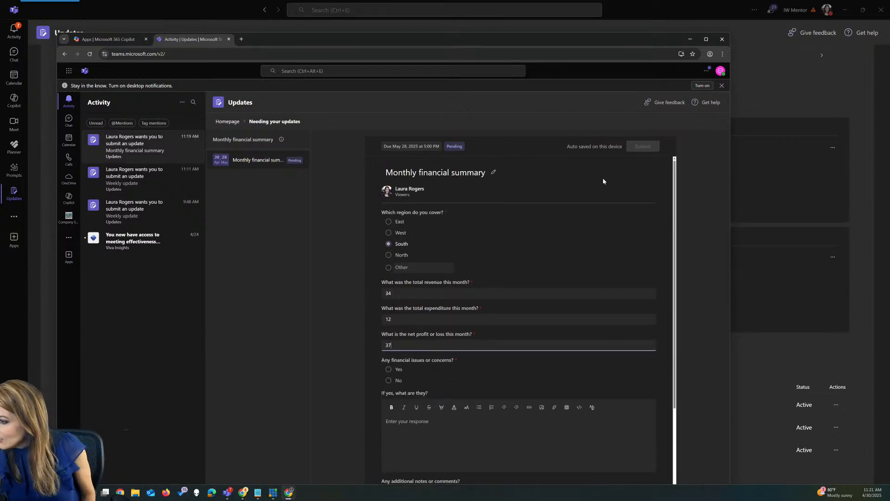
pyautogui.scroll(-3, 494, 218)
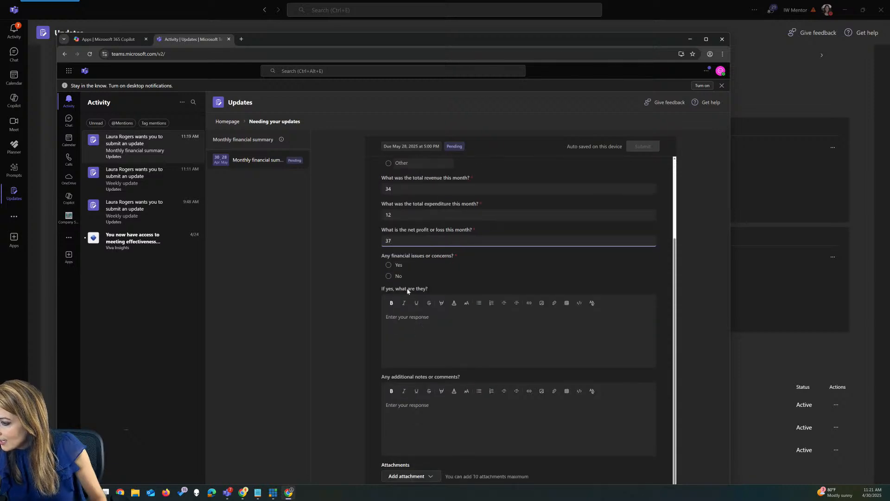
pyautogui.click(389, 277)
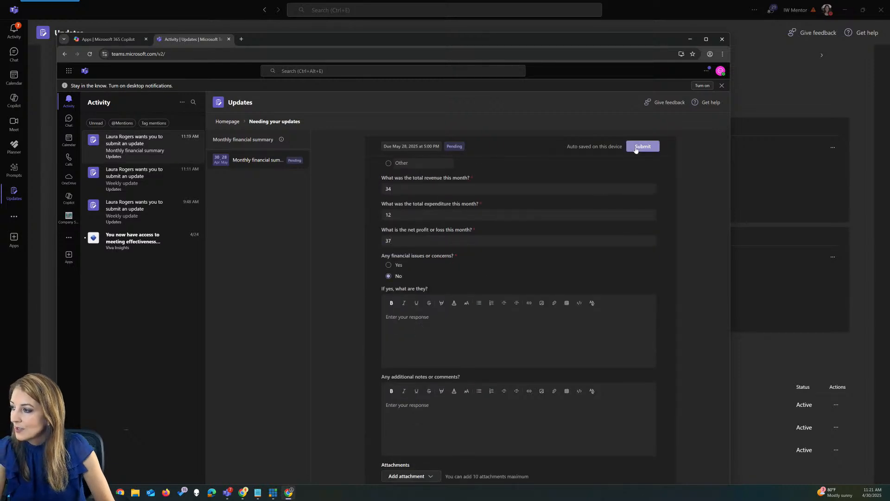
pyautogui.click(635, 146)
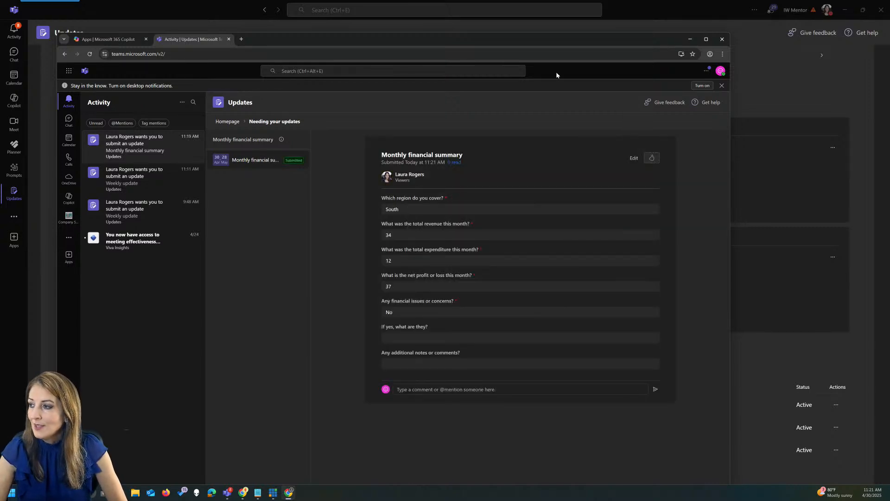
# Move the browser window out of the way and check the Submitted and Received lists in the request owner's Updates app.
pyautogui.moveTo(576, 46); pyautogui.dragTo(0, 92)
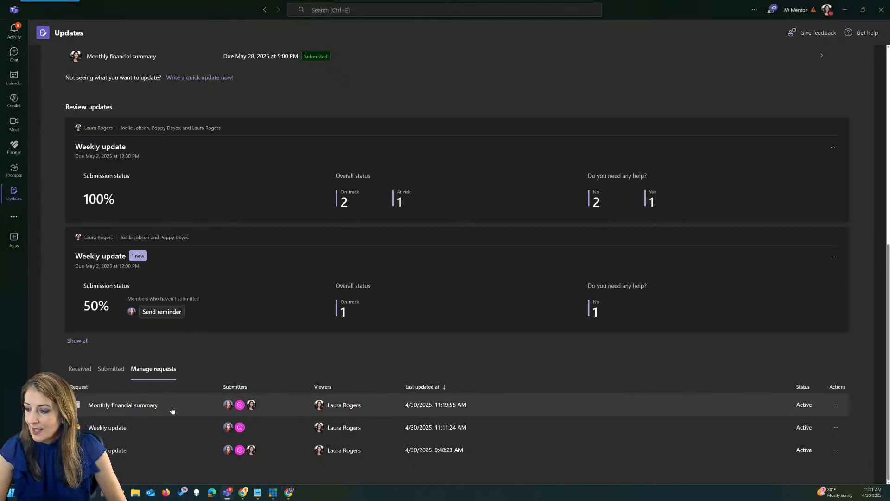
pyautogui.click(111, 368)
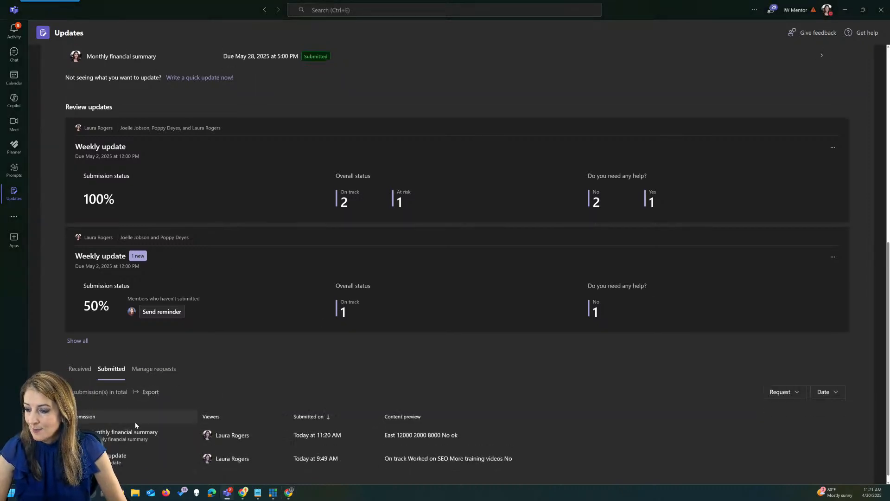
pyautogui.click(79, 368)
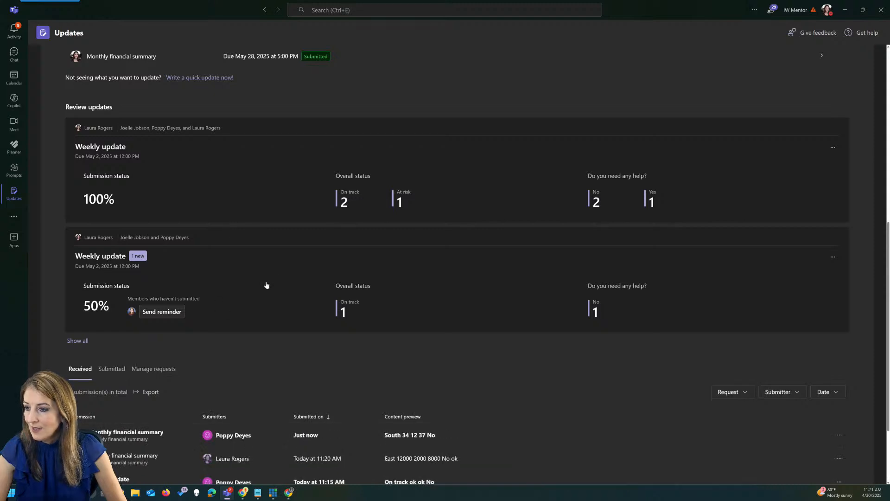
# Disable both Weekly update requests in the Review updates section and confirm each one.
pyautogui.scroll(1, 639, 197)
pyautogui.click(832, 184)
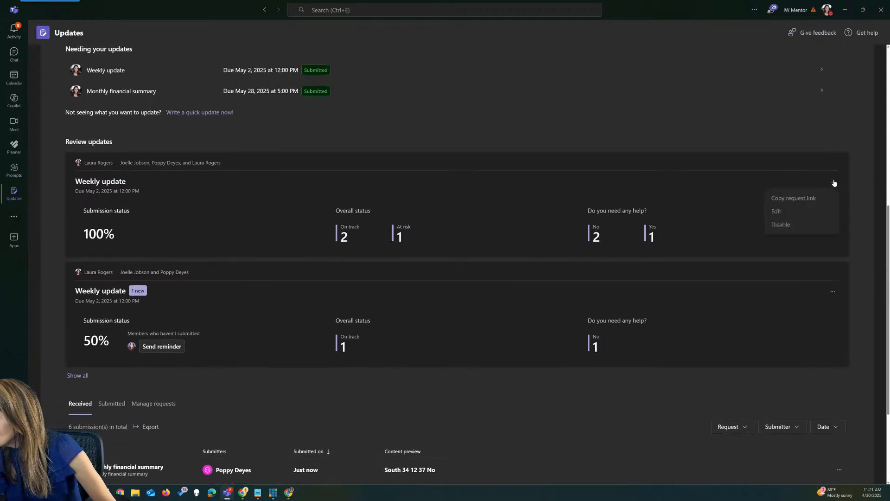
pyautogui.click(788, 227)
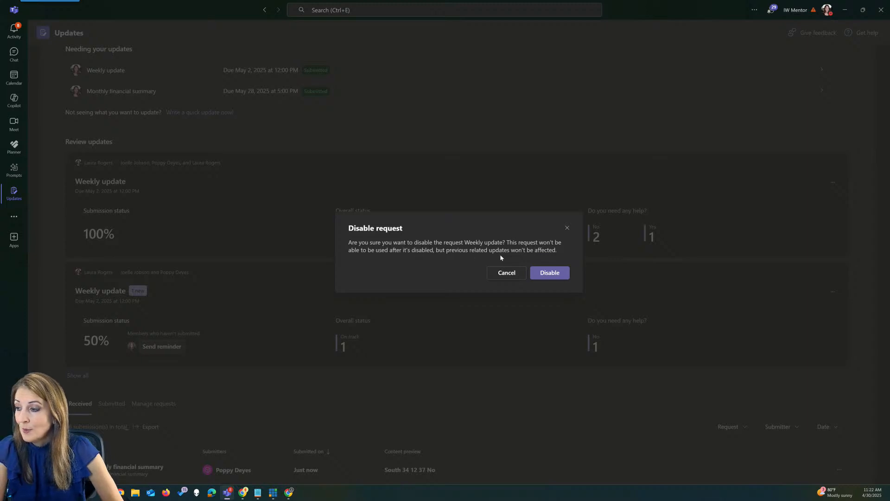
pyautogui.click(552, 273)
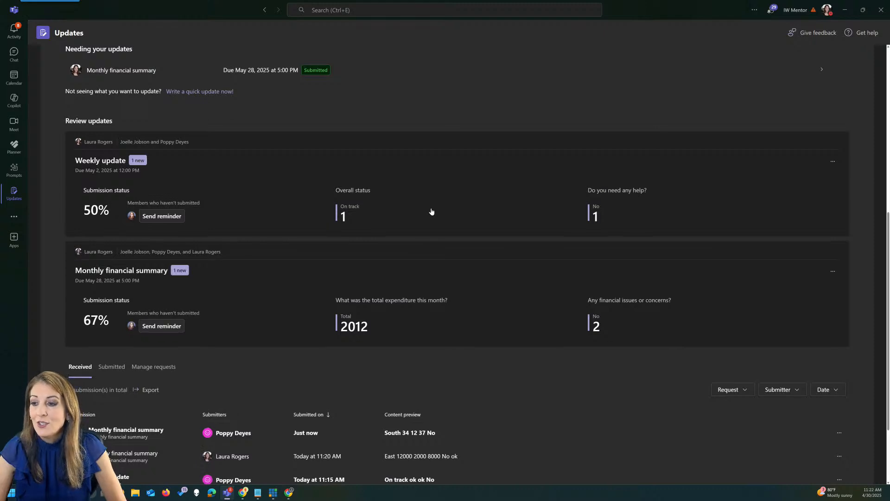
pyautogui.click(833, 162)
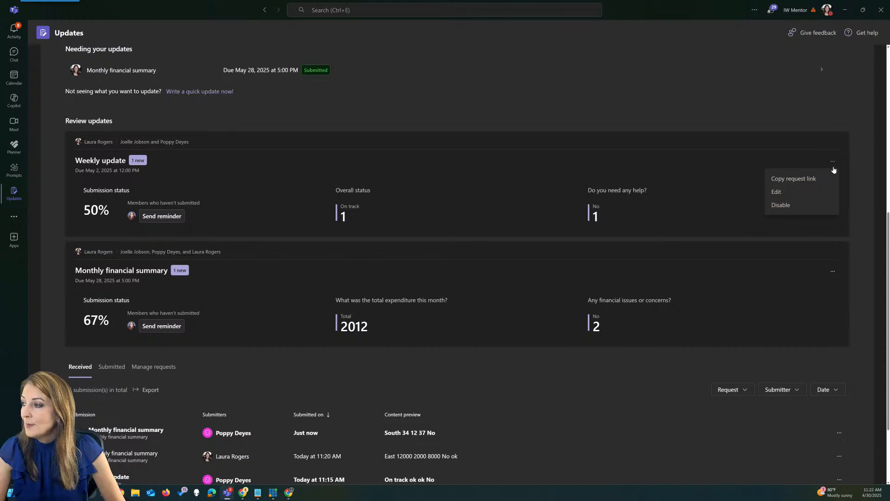
pyautogui.click(794, 207)
pyautogui.click(549, 273)
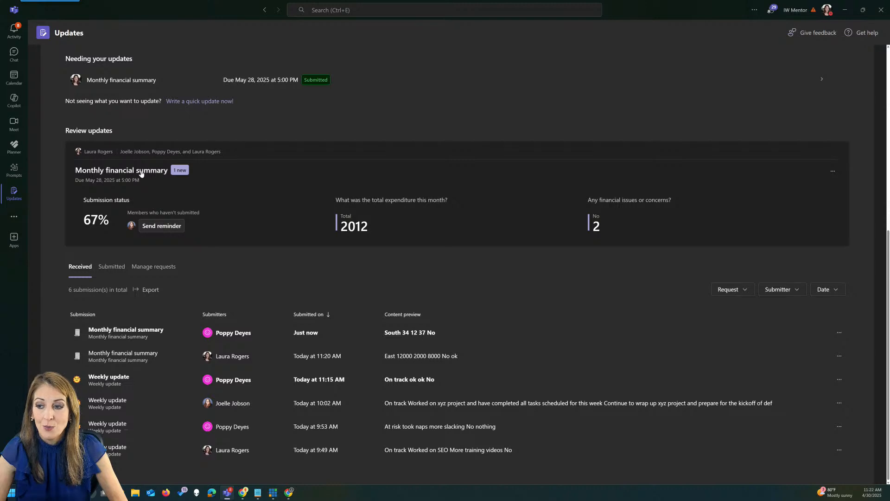
# Customize the Monthly financial summary highlights to show the region covered and total revenue questions instead of total expenditure and financial issues.
pyautogui.click(141, 171)
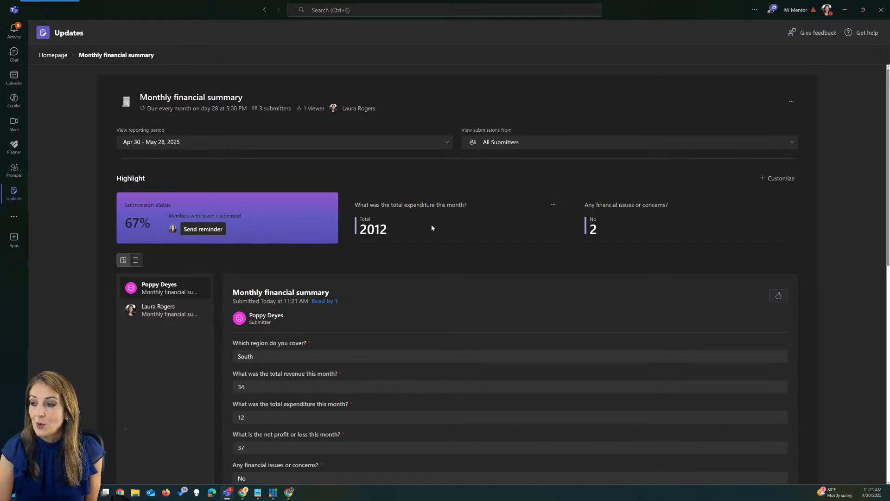
pyautogui.click(778, 179)
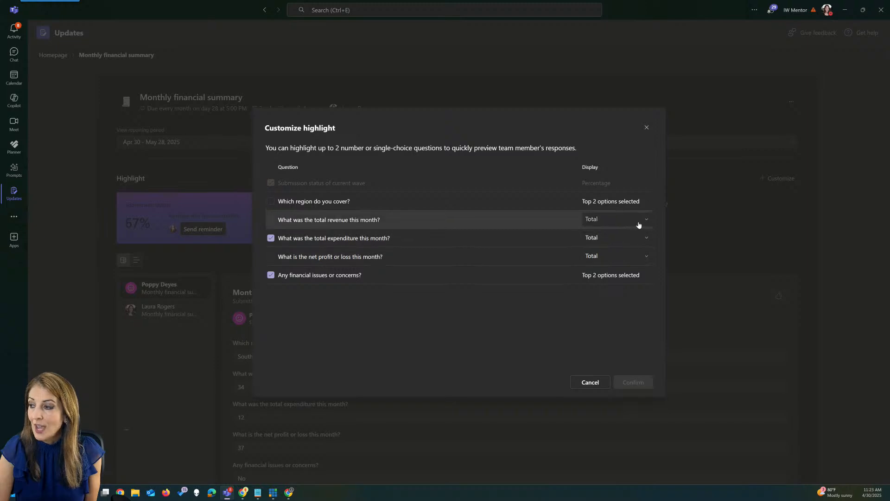
pyautogui.click(271, 238)
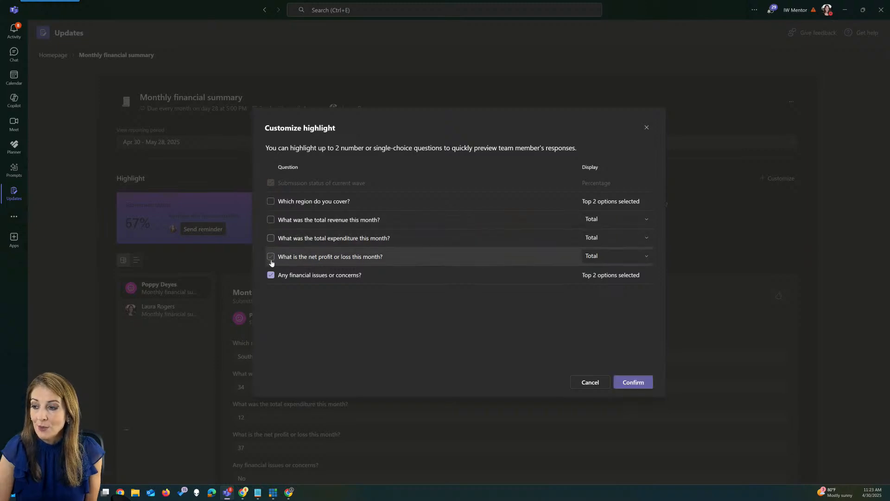
pyautogui.click(271, 274)
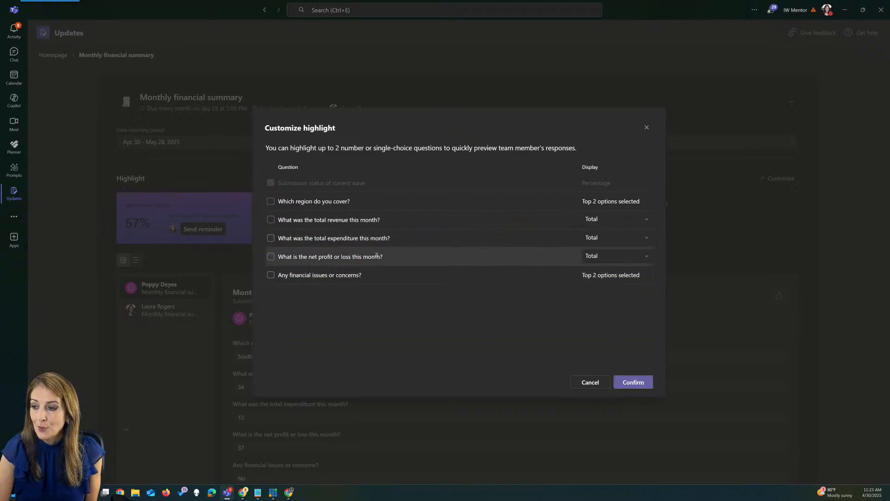
pyautogui.click(271, 201)
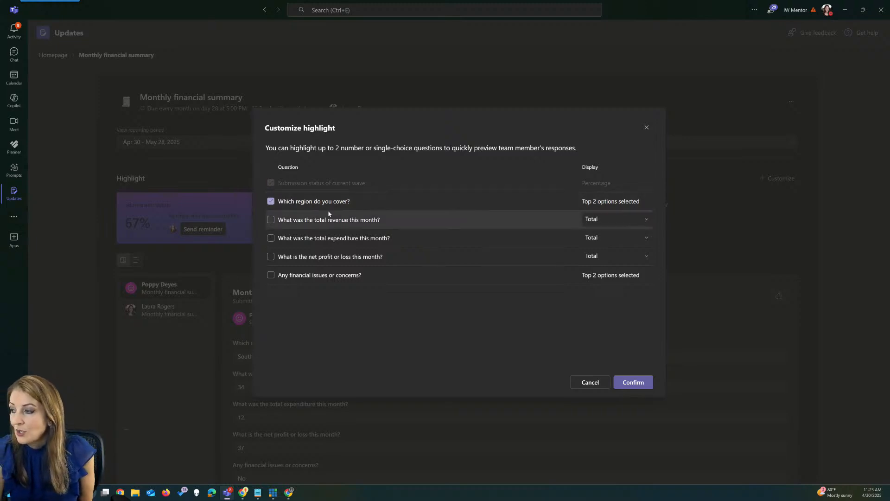
pyautogui.click(271, 220)
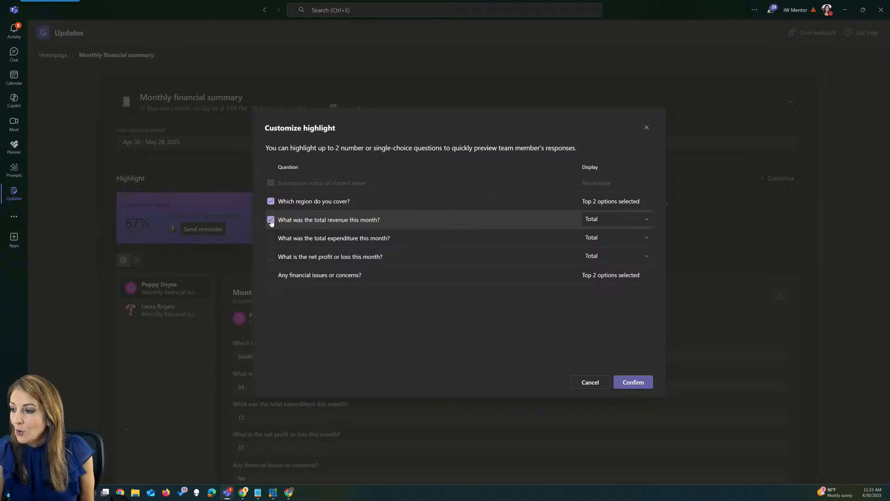
pyautogui.click(645, 220)
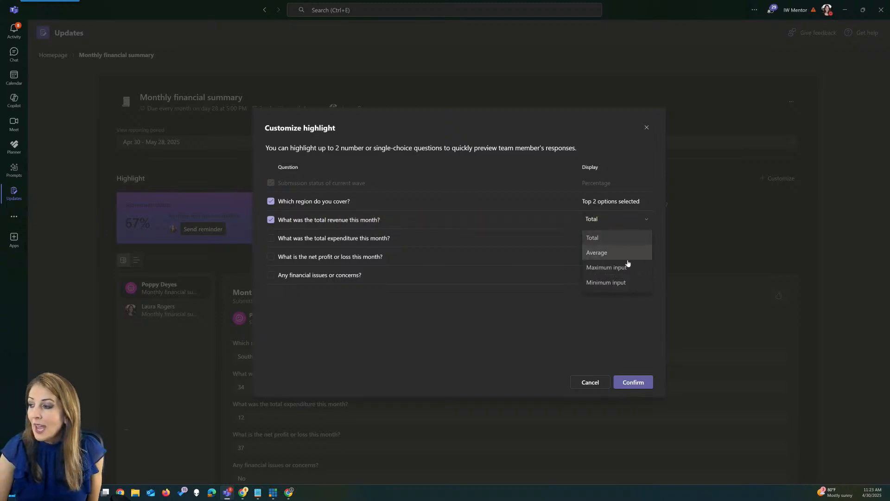
pyautogui.click(645, 221)
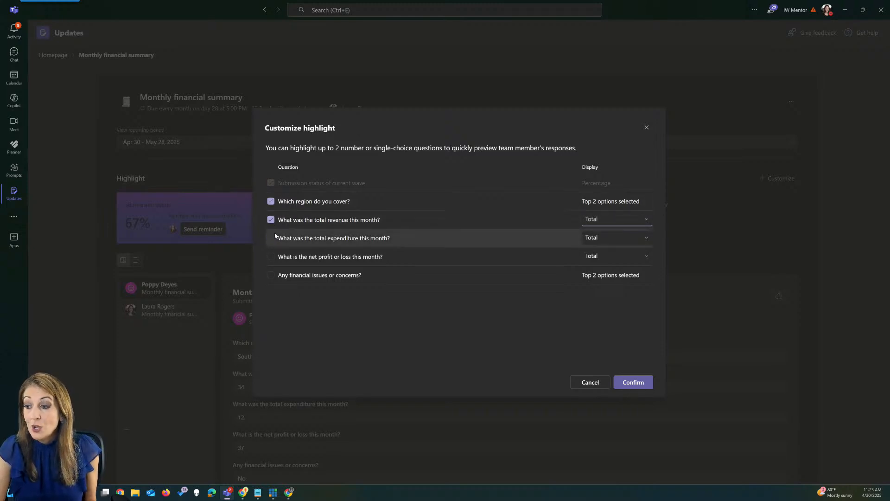
pyautogui.click(634, 383)
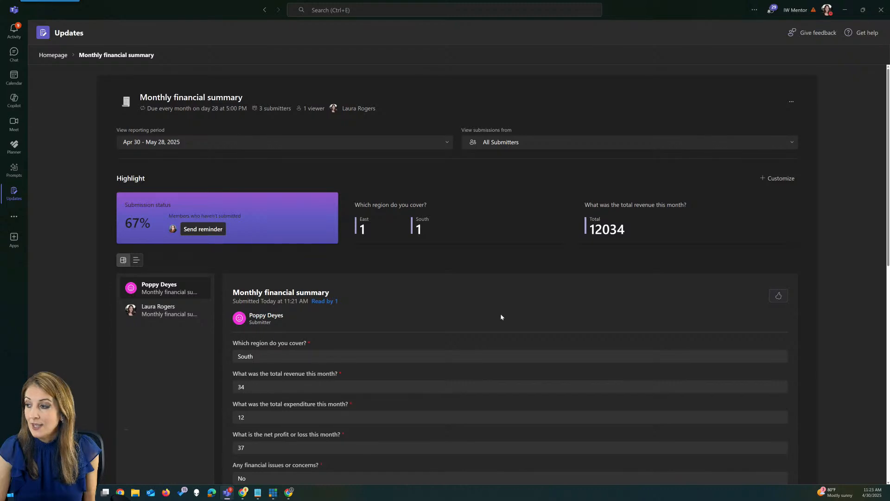
# Review the team members' answers in the Monthly financial summary submissions and check which further actions the request offers.
pyautogui.scroll(-1, 296, 413)
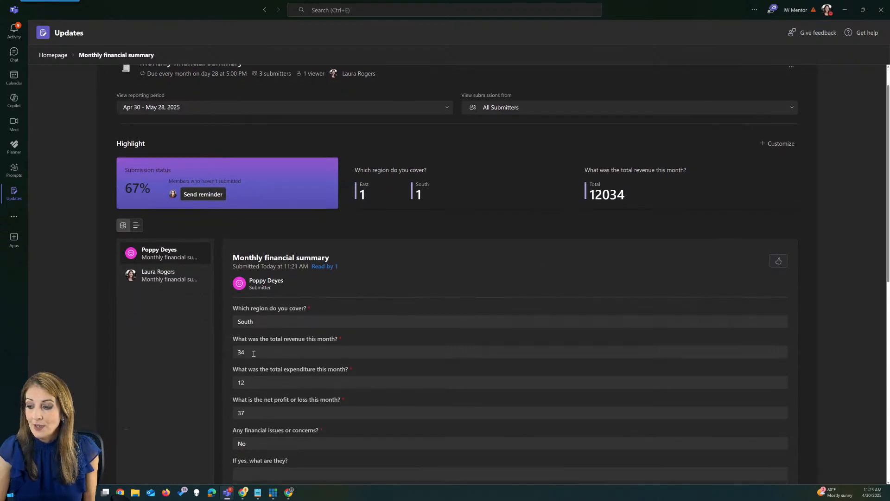
pyautogui.click(171, 274)
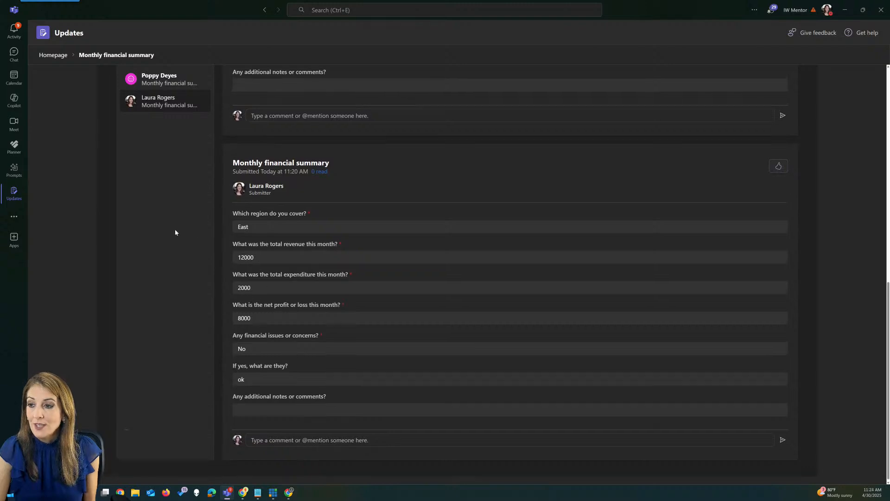
pyautogui.scroll(10, 175, 229)
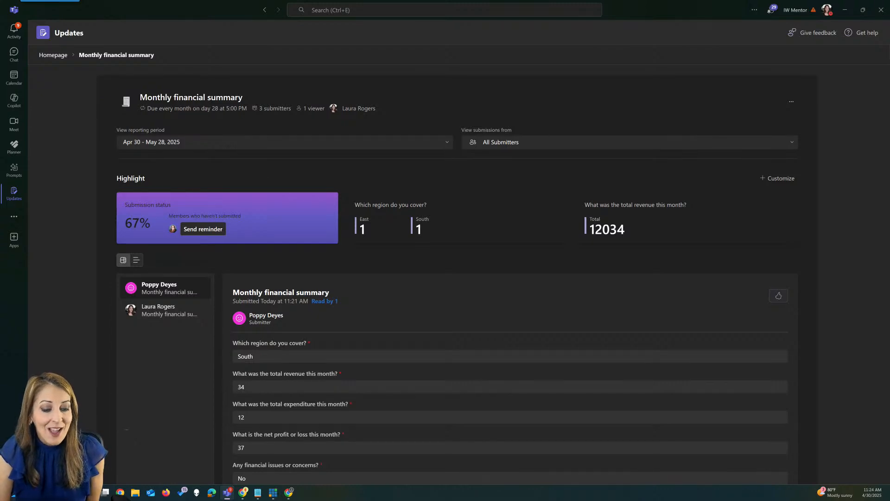
pyautogui.hotkey('alt', 'Tab')
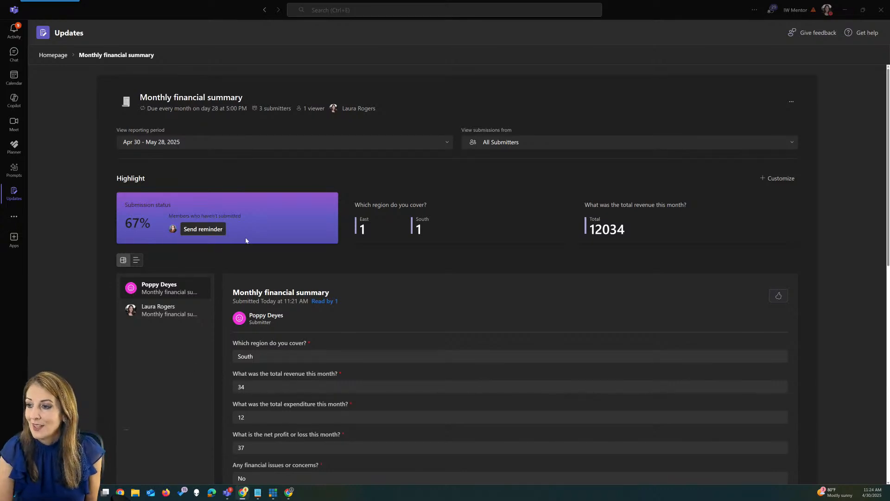
pyautogui.click(793, 102)
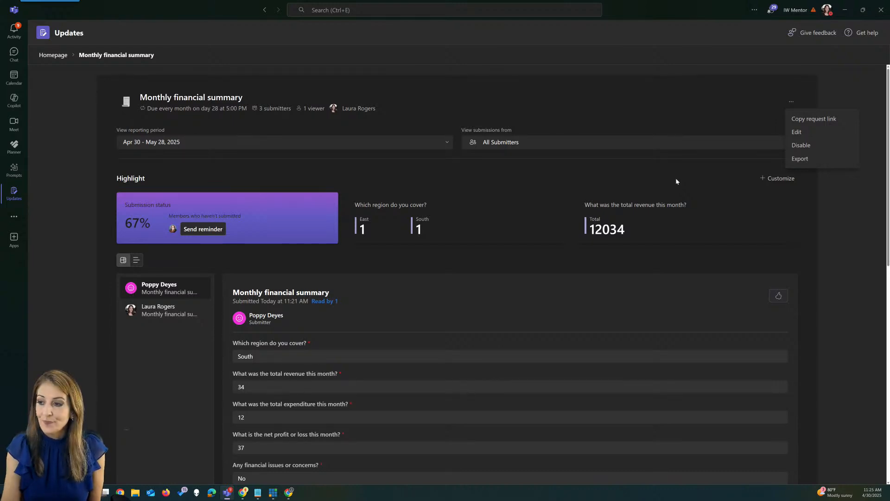
# Return to the Updates homepage and dismiss the get-started templates banner.
pyautogui.click(54, 55)
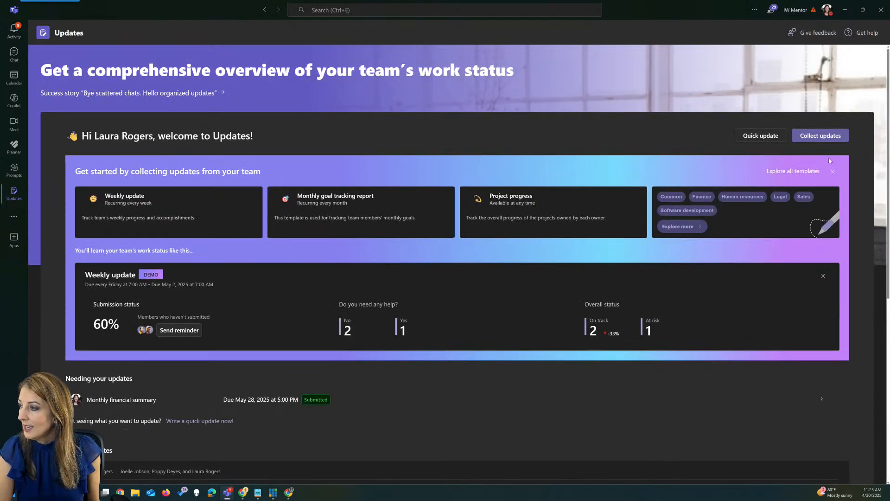
pyautogui.click(832, 171)
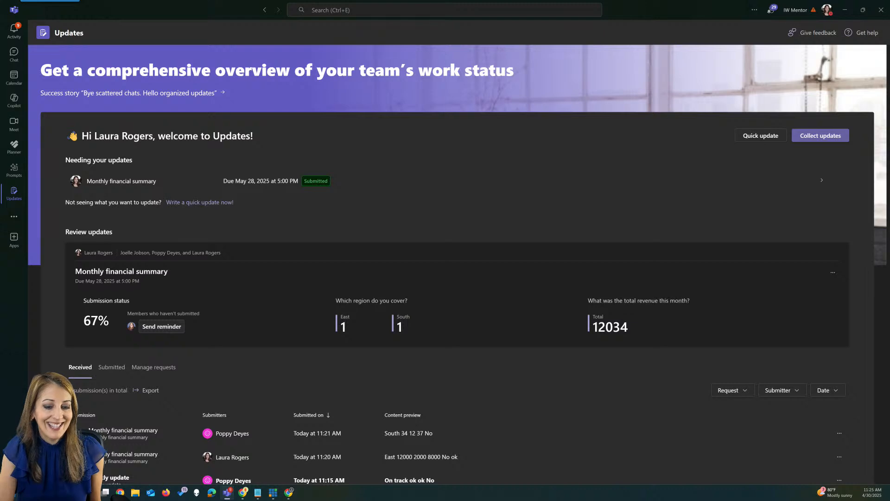
pyautogui.hotkey('alt', 'Tab')
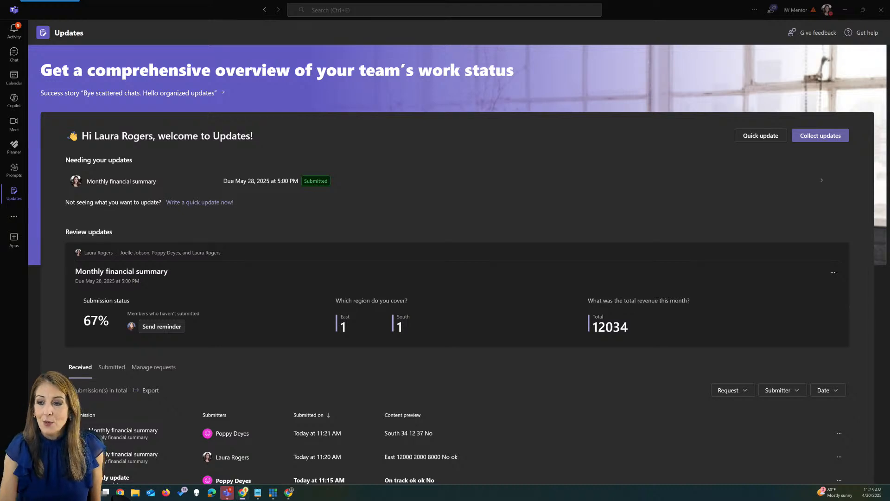
pyautogui.click(15, 217)
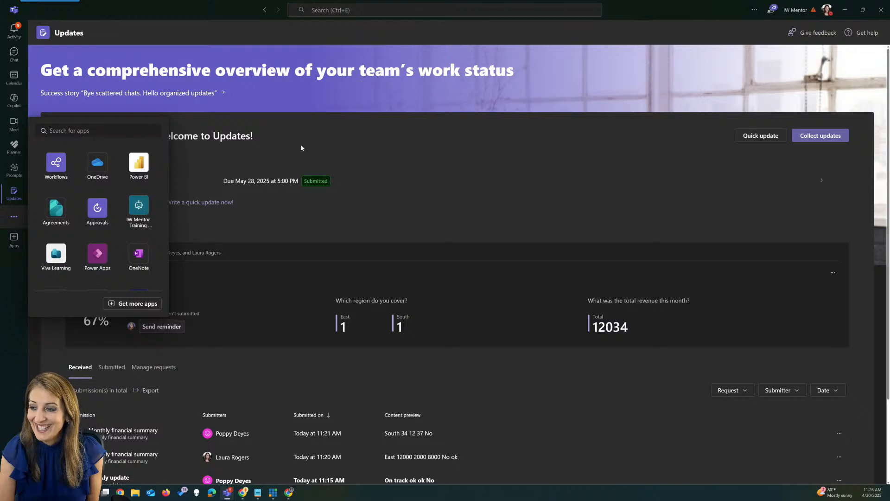
pyautogui.click(268, 138)
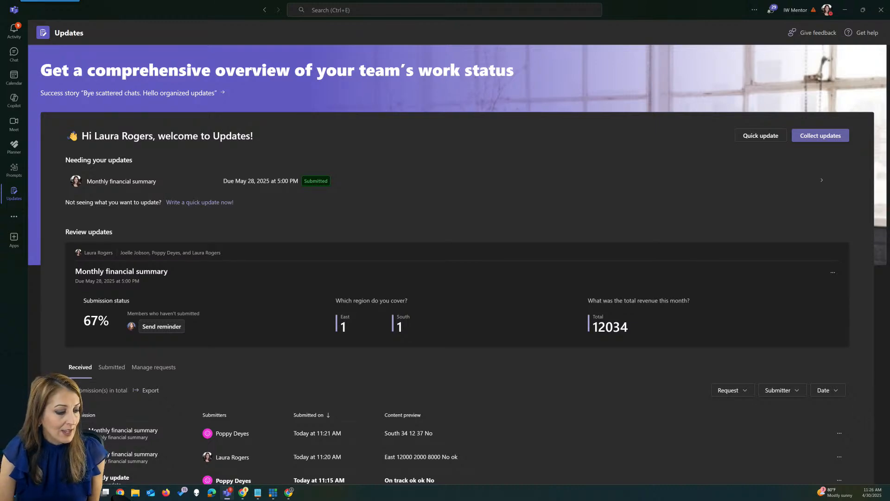
# Switch to Microsoft Edge and open the iwmentor.com website.
pyautogui.click(211, 492)
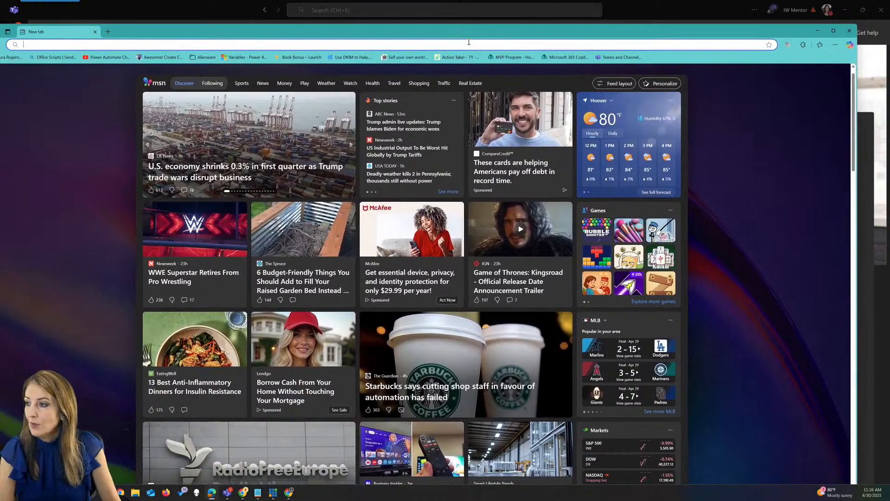
pyautogui.click(468, 42)
pyautogui.write('iwmentor.com')
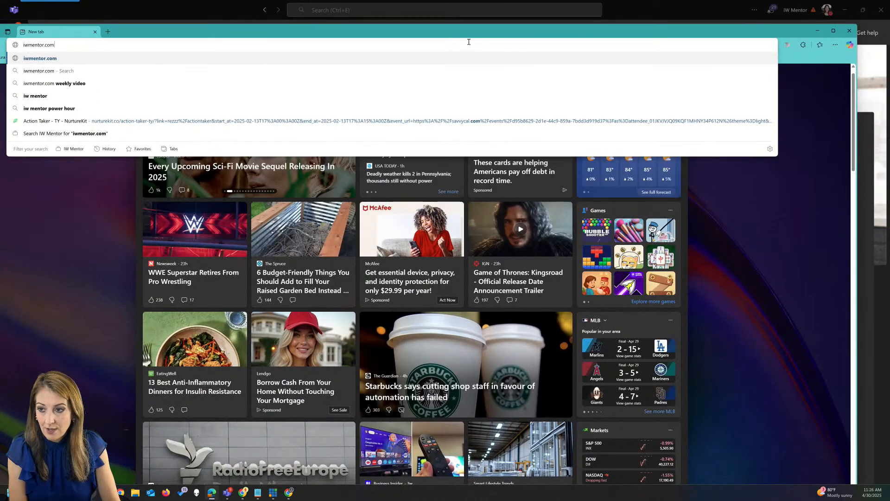
pyautogui.press('Return')
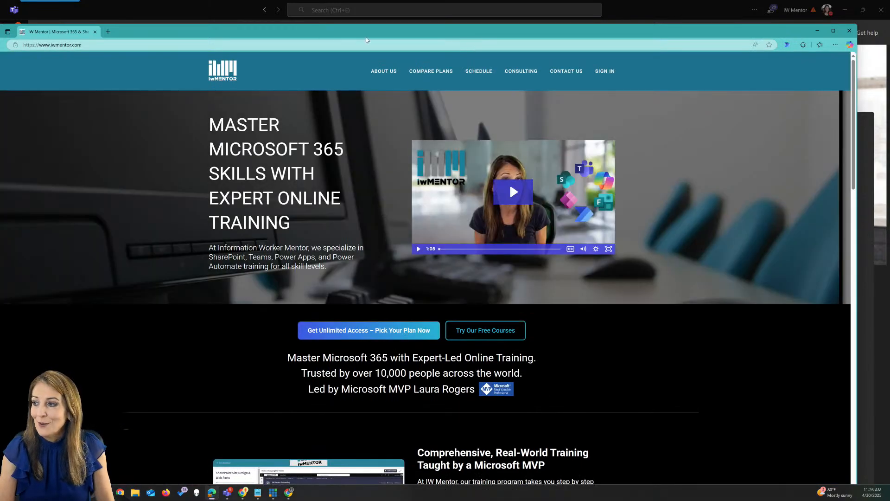
# Look through the IW Mentor site's Schedule of Events and open the Compare Plans page.
pyautogui.click(482, 73)
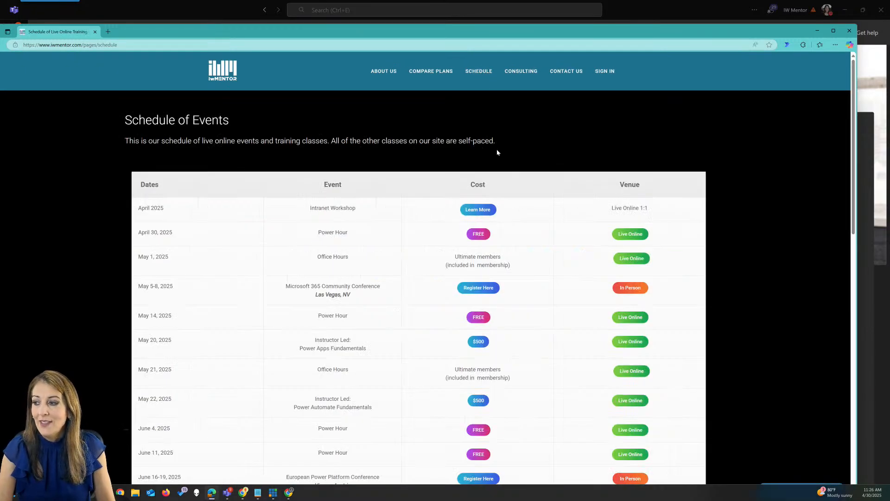
pyautogui.scroll(-3, 858, 192)
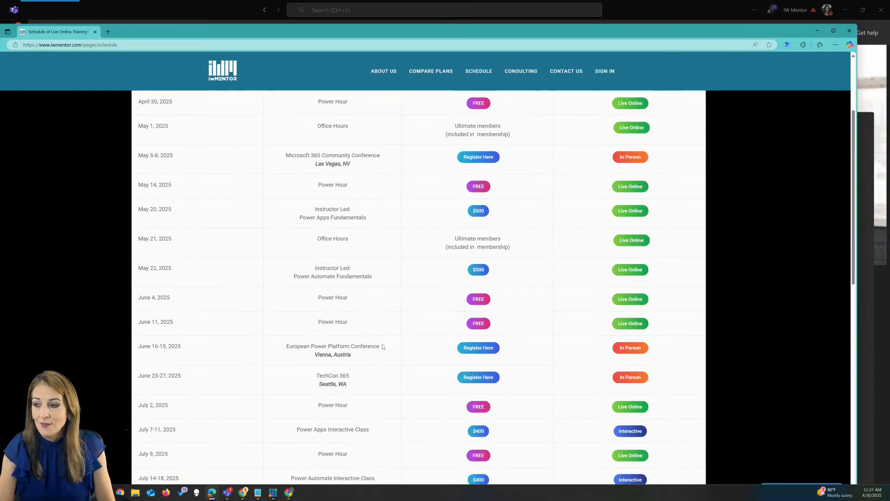
pyautogui.scroll(-2, 382, 347)
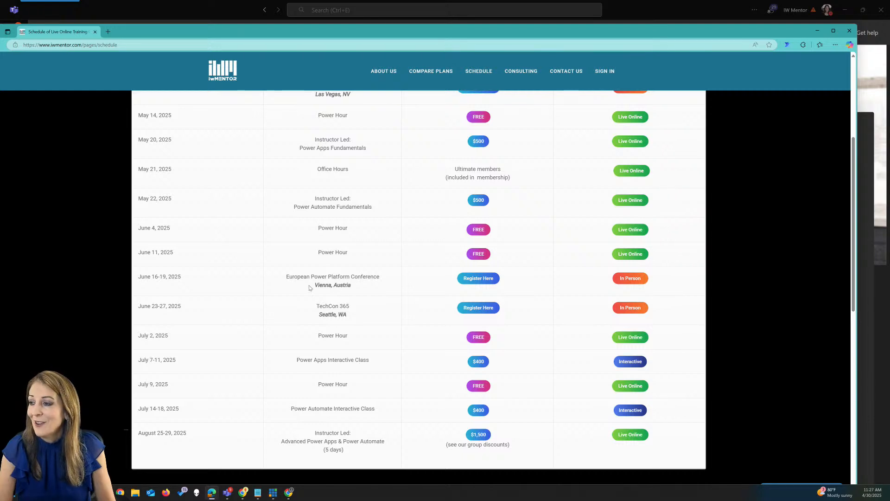
pyautogui.scroll(5, 329, 276)
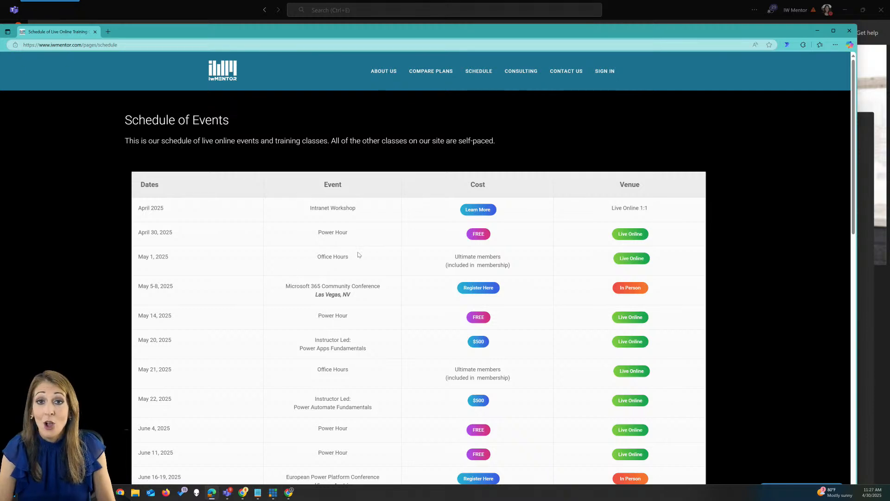
pyautogui.click(435, 72)
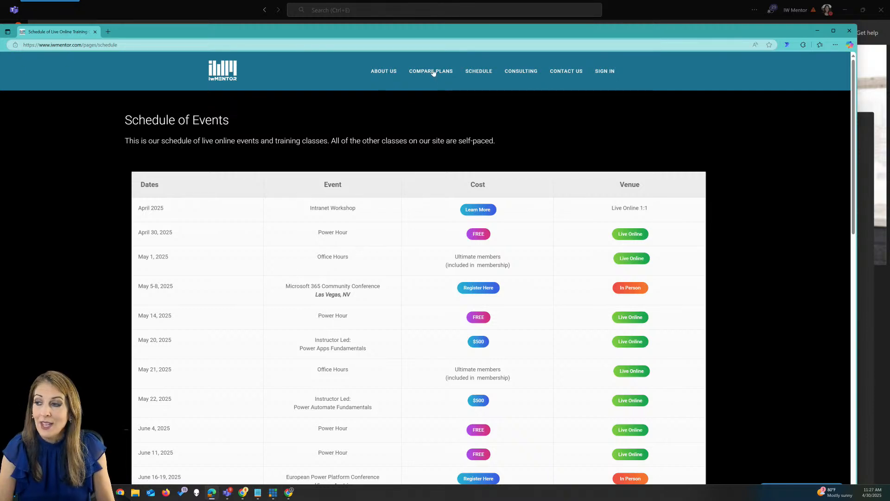